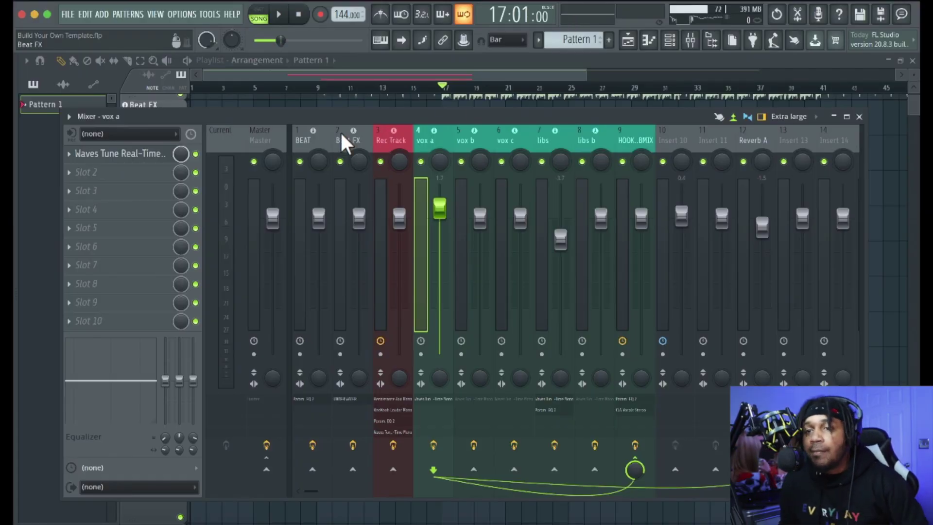
Step: Examine the effects and routing of the beat, recording, vocal, libs and hook submix tracks in the mixer
{"action": "left_click", "coordinate": [317, 137]}
{"action": "left_click_drag", "start_coordinate": [317, 127], "coordinate": [313, 95]}
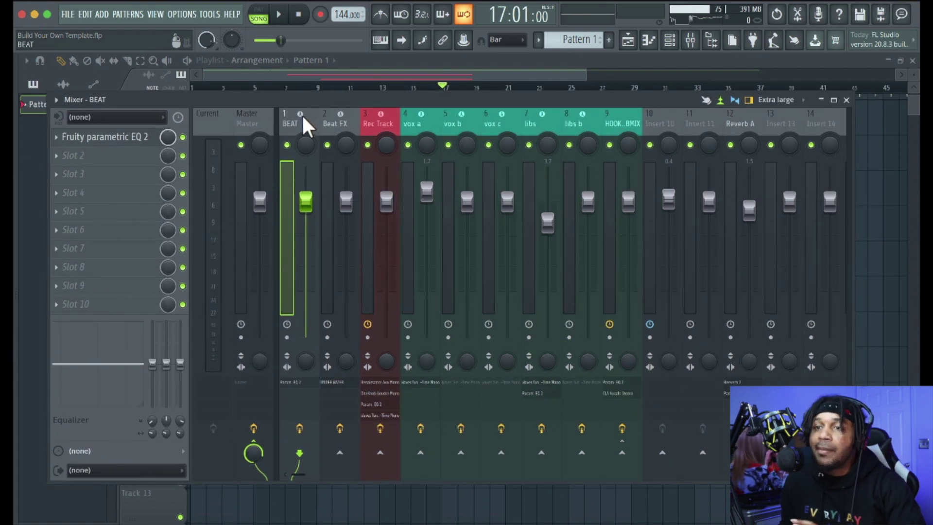
{"action": "left_click", "coordinate": [325, 120]}
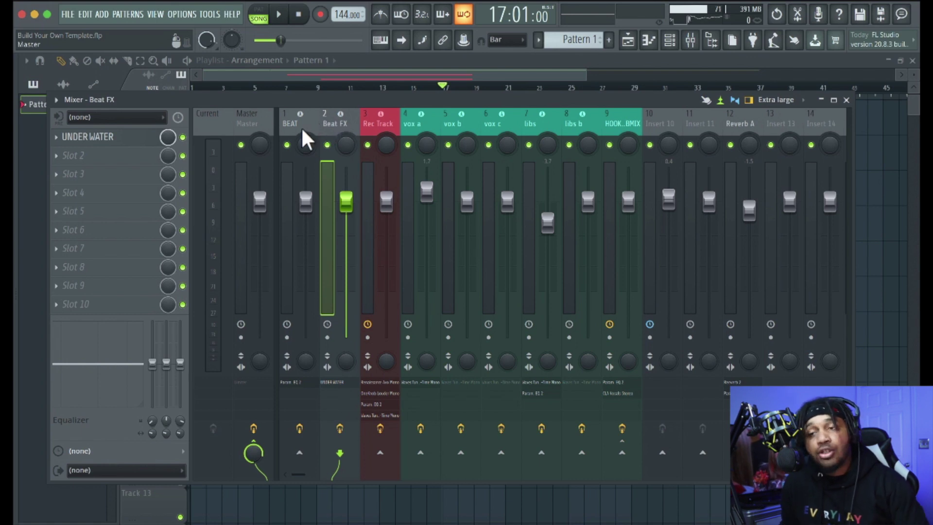
{"action": "left_click", "coordinate": [380, 121]}
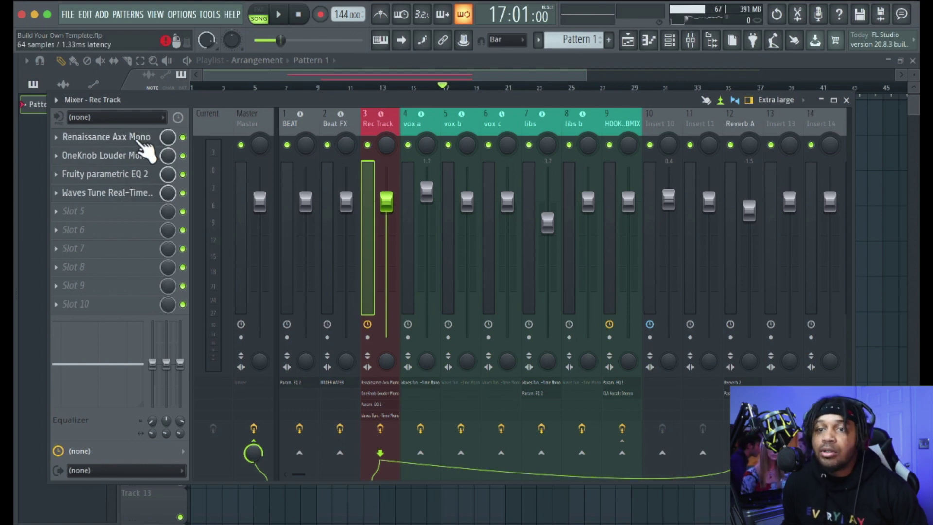
{"action": "left_click", "coordinate": [422, 120]}
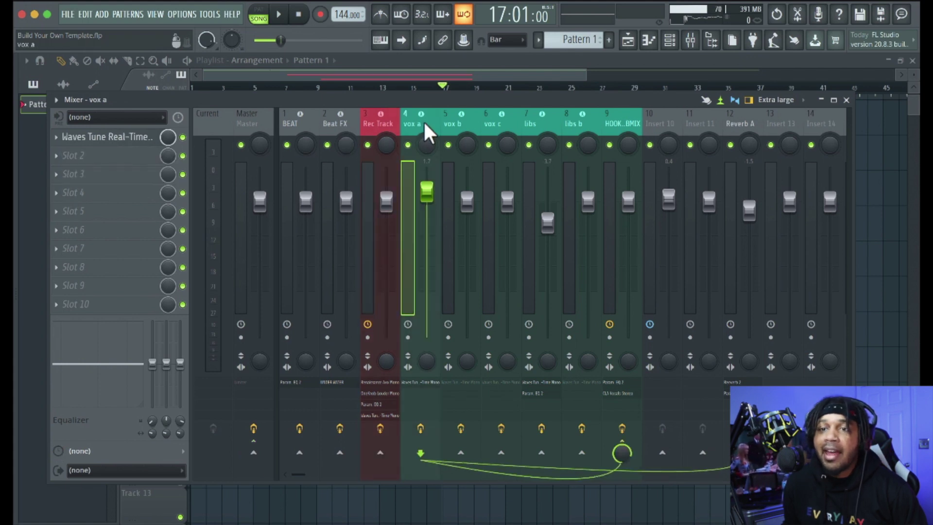
{"action": "scroll", "coordinate": [427, 117], "scroll_direction": "right", "scroll_amount": 1}
{"action": "left_click", "coordinate": [417, 121]}
{"action": "left_click", "coordinate": [464, 117]}
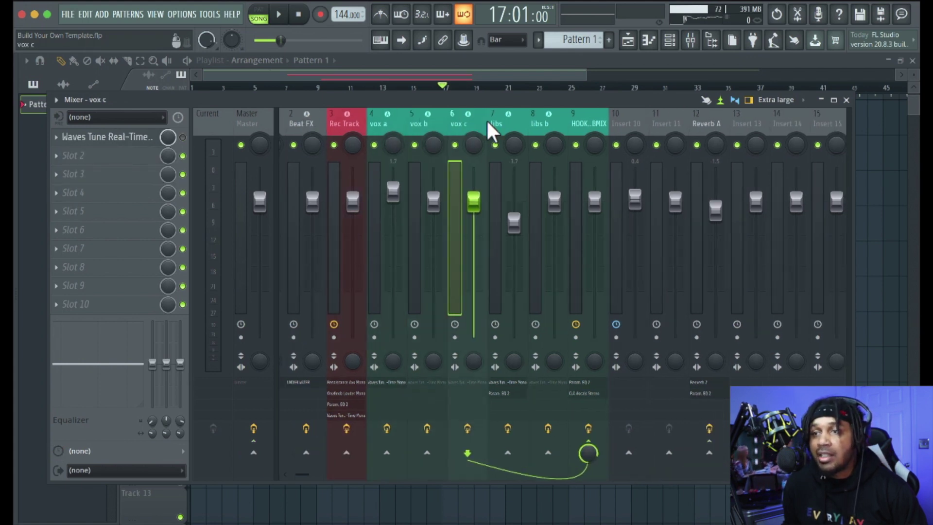
{"action": "left_click", "coordinate": [505, 119]}
{"action": "left_click", "coordinate": [538, 119]}
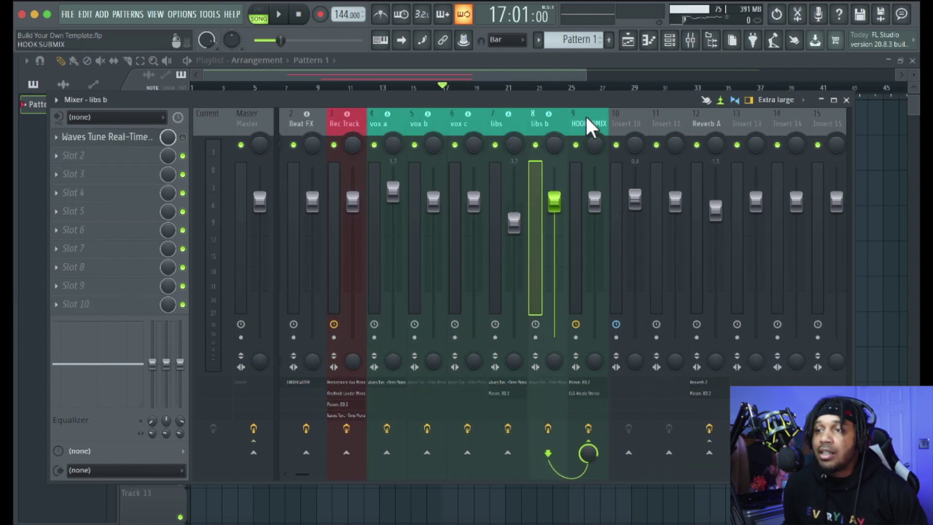
{"action": "left_click", "coordinate": [585, 119]}
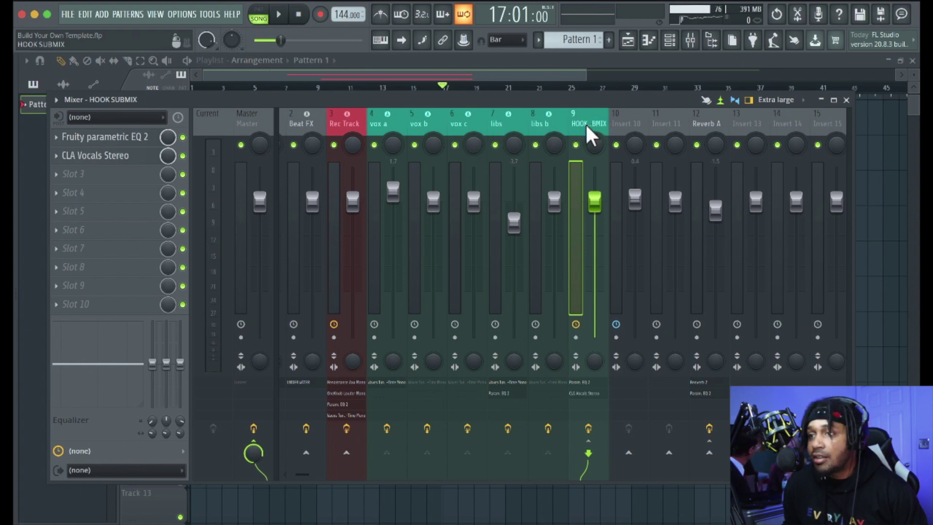
{"action": "left_click", "coordinate": [383, 121]}
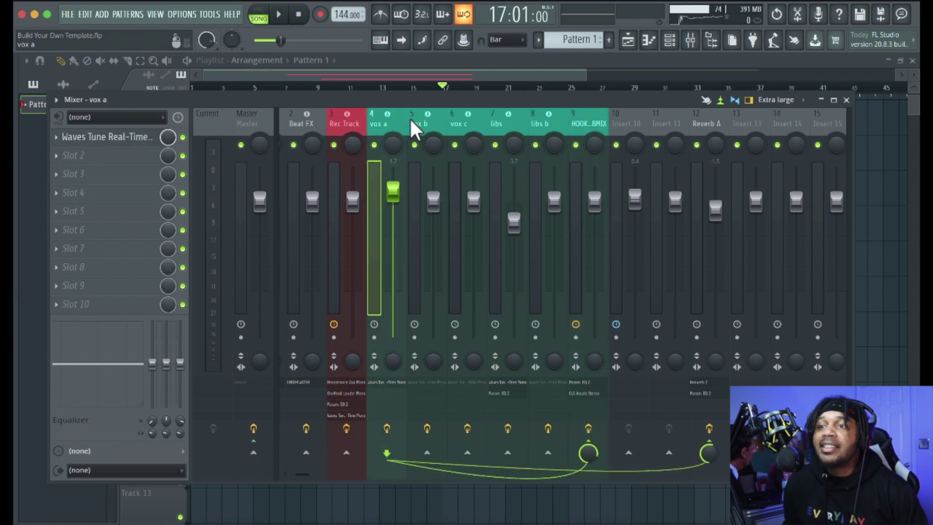
{"action": "left_click", "coordinate": [430, 116]}
{"action": "left_click", "coordinate": [468, 117]}
{"action": "left_click", "coordinate": [508, 113]}
{"action": "left_click", "coordinate": [539, 117]}
Step: Lower the libs track volume to about -6.3 dB and the vox b track volume to about -1.7 dB
{"action": "left_click", "coordinate": [512, 117]}
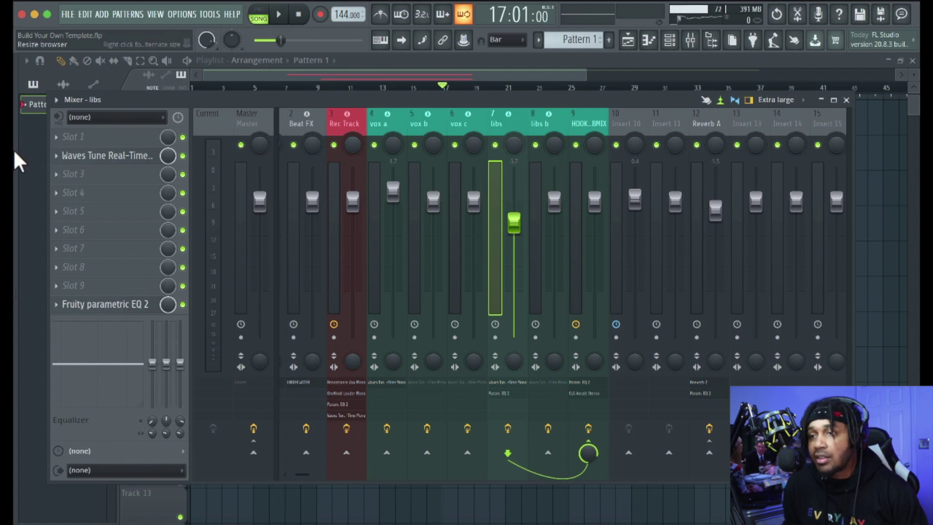
{"action": "left_click_drag", "start_coordinate": [513, 222], "coordinate": [514, 238]}
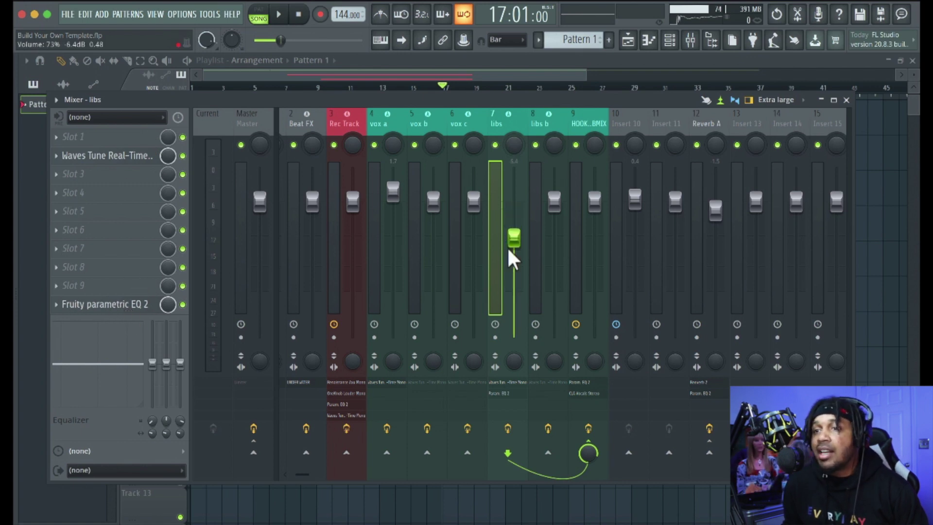
{"action": "left_click_drag", "start_coordinate": [433, 200], "coordinate": [432, 211]}
Step: Examine the vocal and libs tracks, the Reverb A effects, and how vox a is routed to the reverb
{"action": "left_click", "coordinate": [462, 120]}
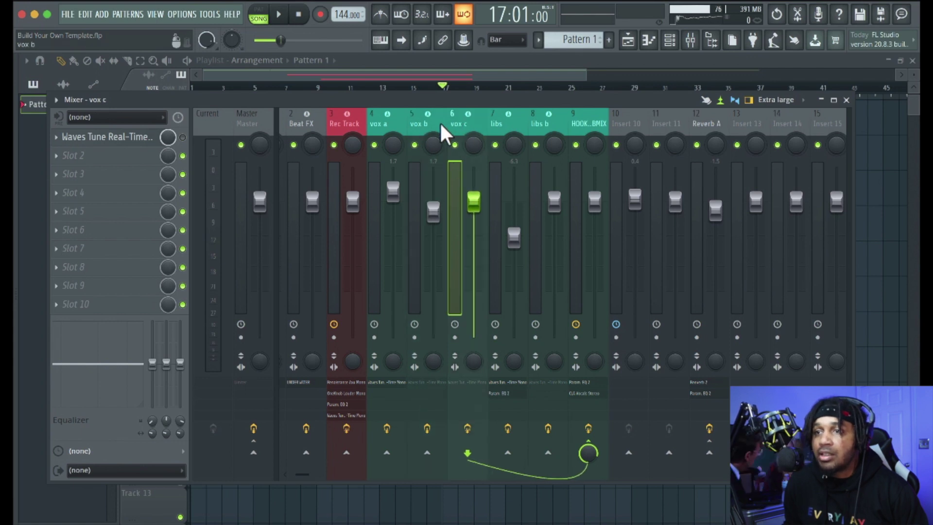
{"action": "left_click", "coordinate": [501, 119]}
{"action": "key", "text": "Left"}
{"action": "key", "text": "Left"}
{"action": "key", "text": "Left"}
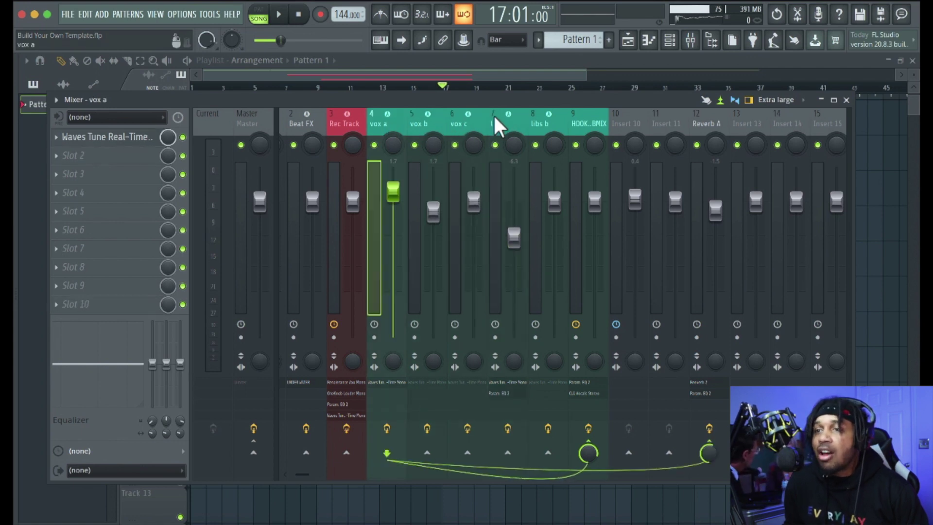
{"action": "left_click", "coordinate": [502, 120]}
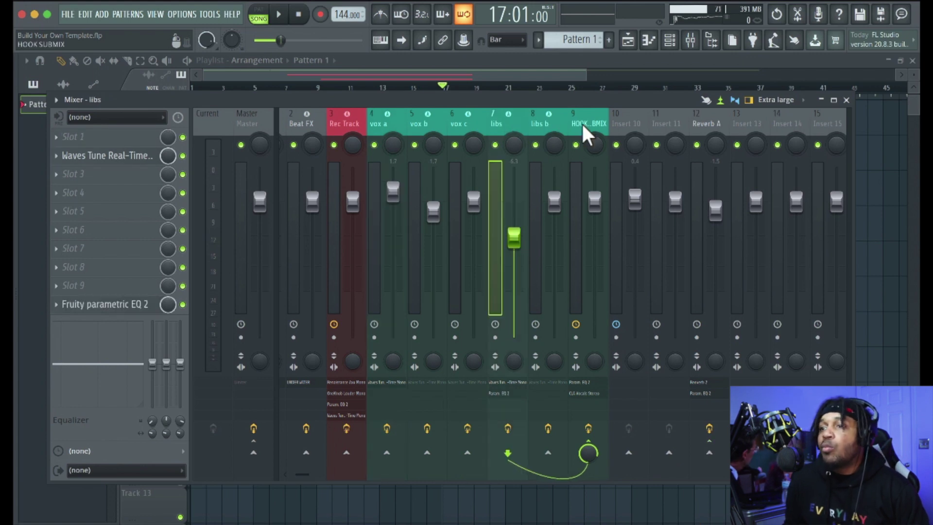
{"action": "left_click", "coordinate": [703, 114]}
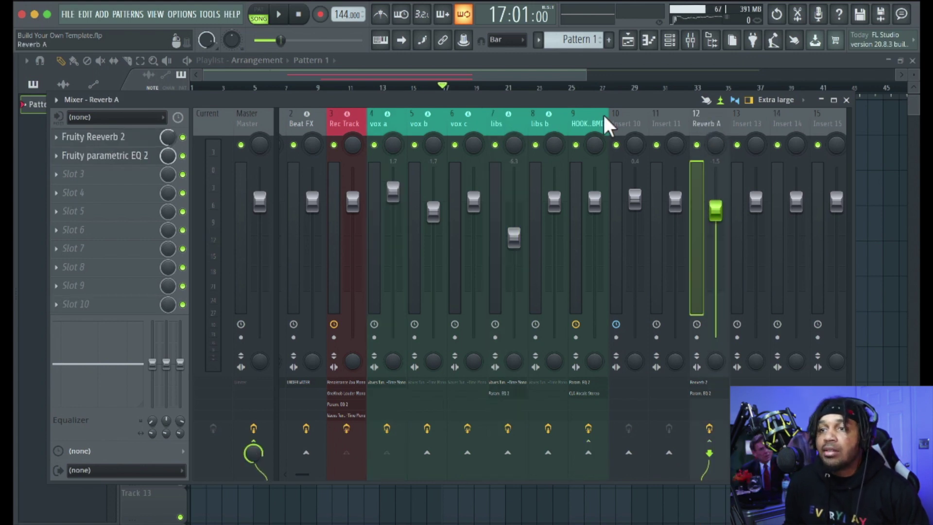
{"action": "left_click", "coordinate": [391, 122]}
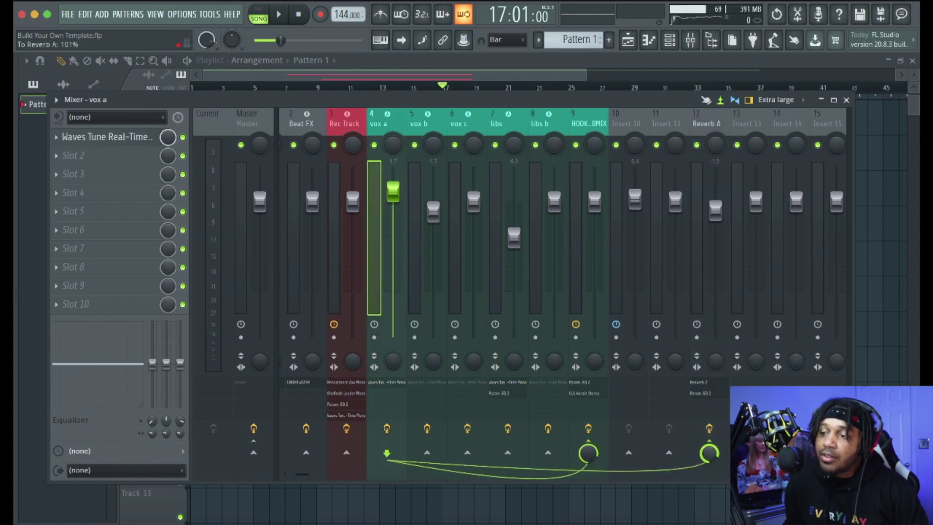
Step: Send the vox b track to Reverb A, then remove that send again
{"action": "left_click", "coordinate": [435, 121]}
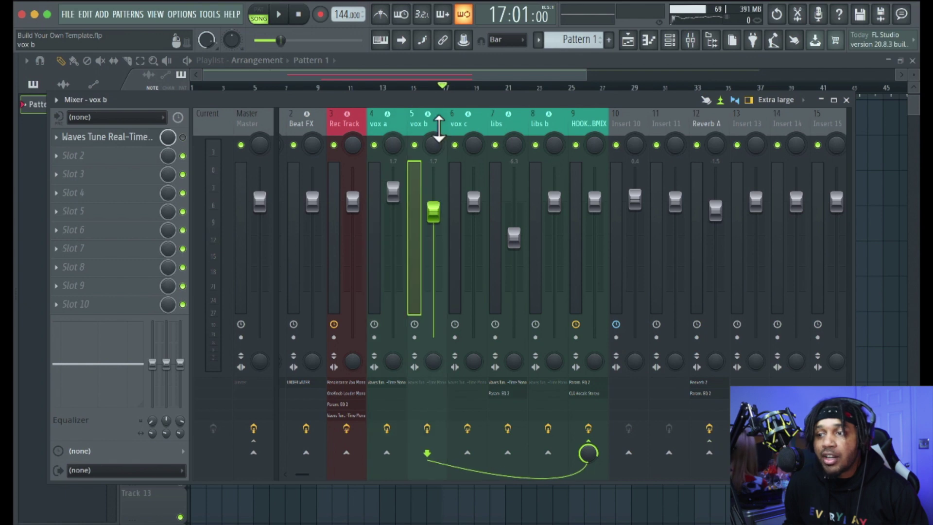
{"action": "left_click", "coordinate": [709, 453]}
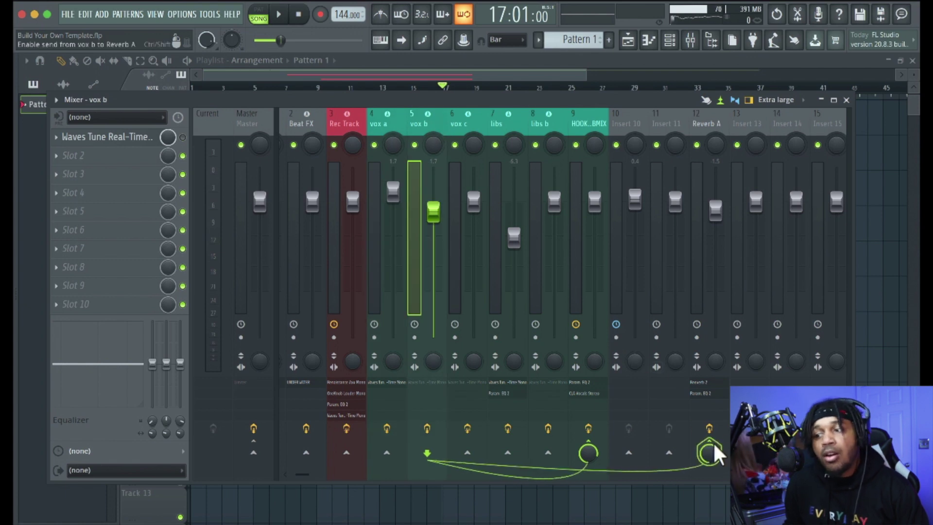
{"action": "left_click", "coordinate": [709, 449]}
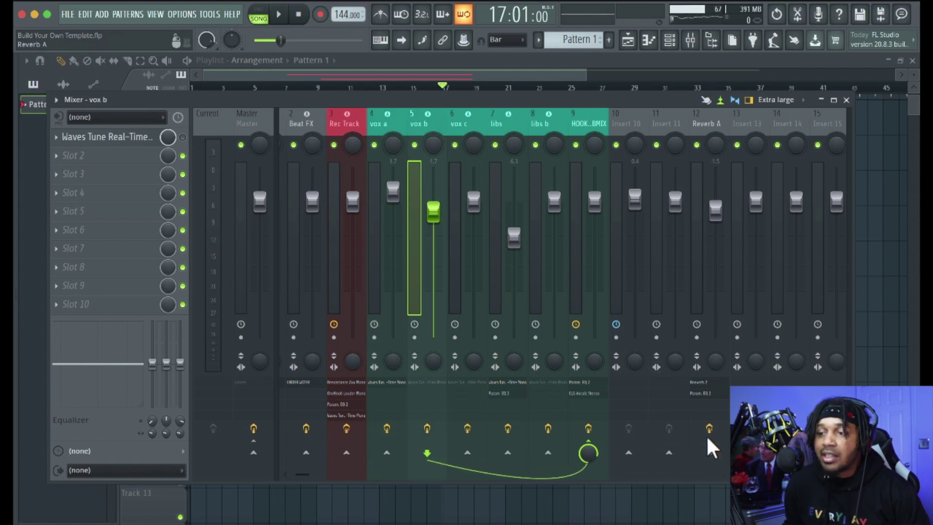
Step: Check the effects and submix routing of the vox c, libs and libs b tracks
{"action": "left_click", "coordinate": [461, 116]}
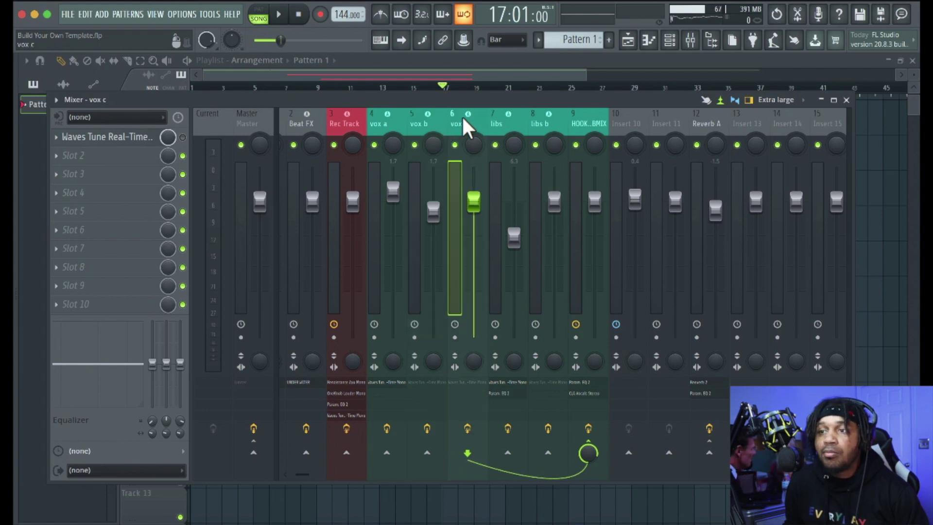
{"action": "left_click", "coordinate": [520, 119]}
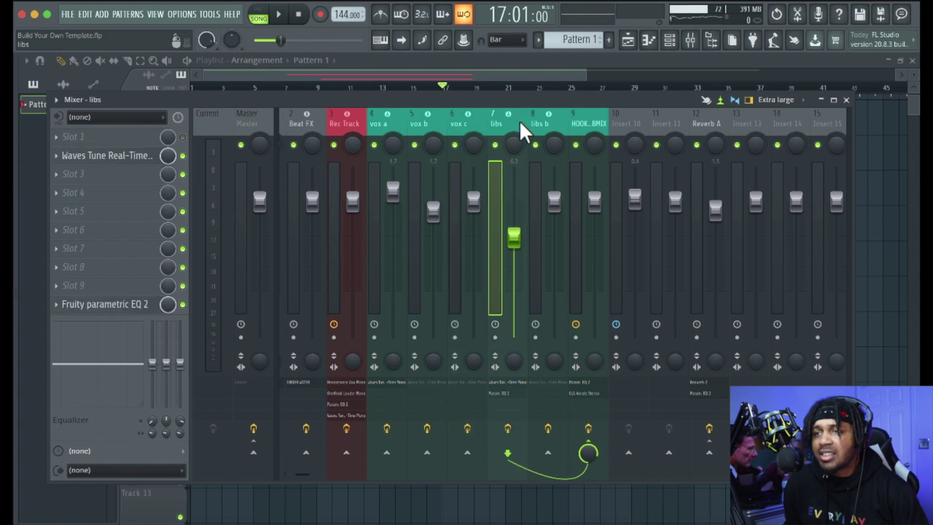
{"action": "left_click", "coordinate": [557, 116]}
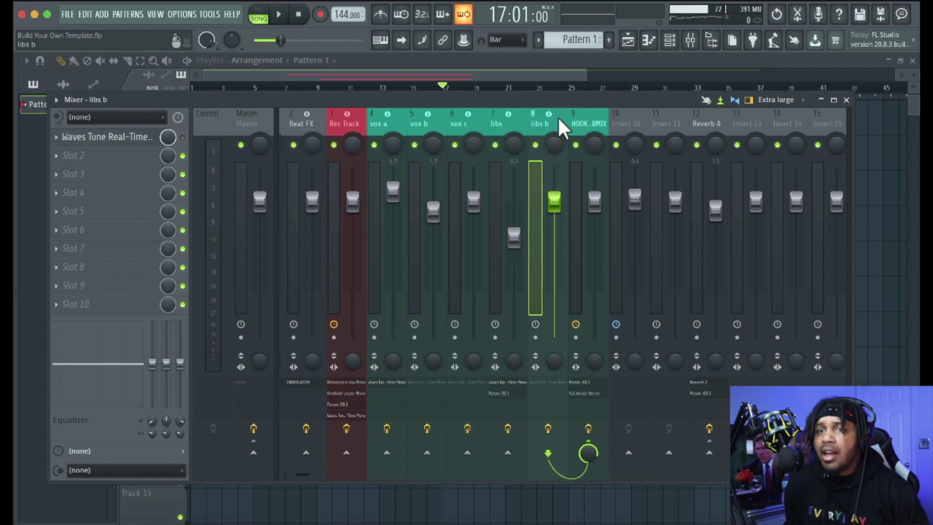
{"action": "left_click", "coordinate": [512, 121]}
{"action": "left_click", "coordinate": [184, 304]}
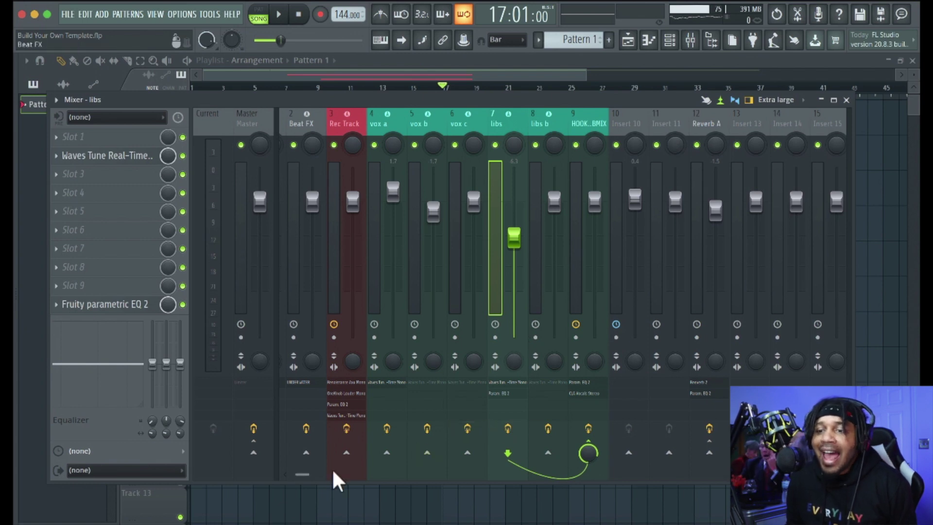
Step: Rename mixer insert 13, beside Reverb A, to "Hook Lead"
{"action": "left_click_drag", "start_coordinate": [306, 473], "coordinate": [321, 471]}
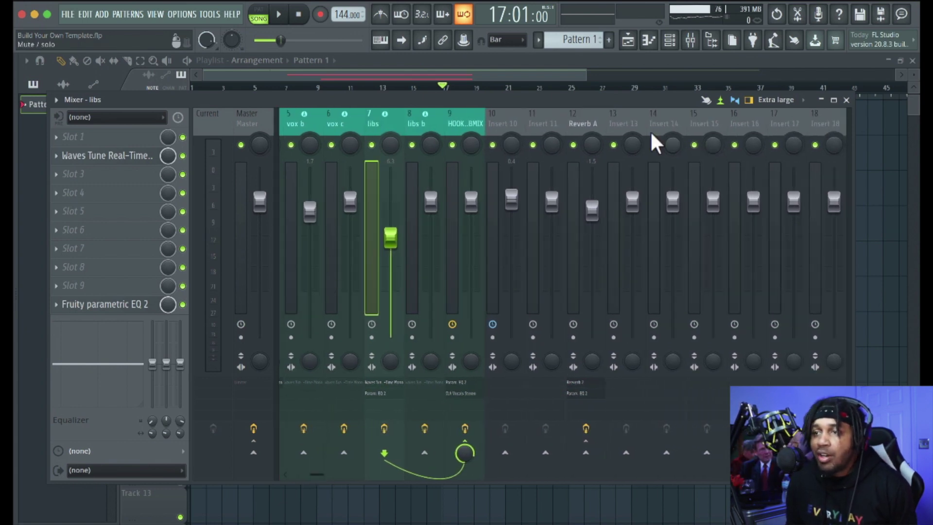
{"action": "left_click", "coordinate": [631, 122]}
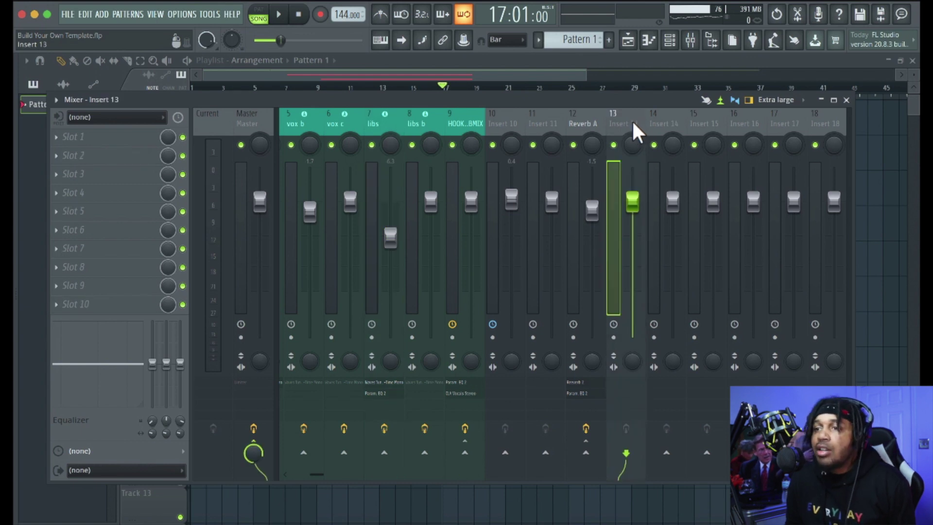
{"action": "right_click", "coordinate": [631, 121]}
{"action": "left_click", "coordinate": [671, 121]}
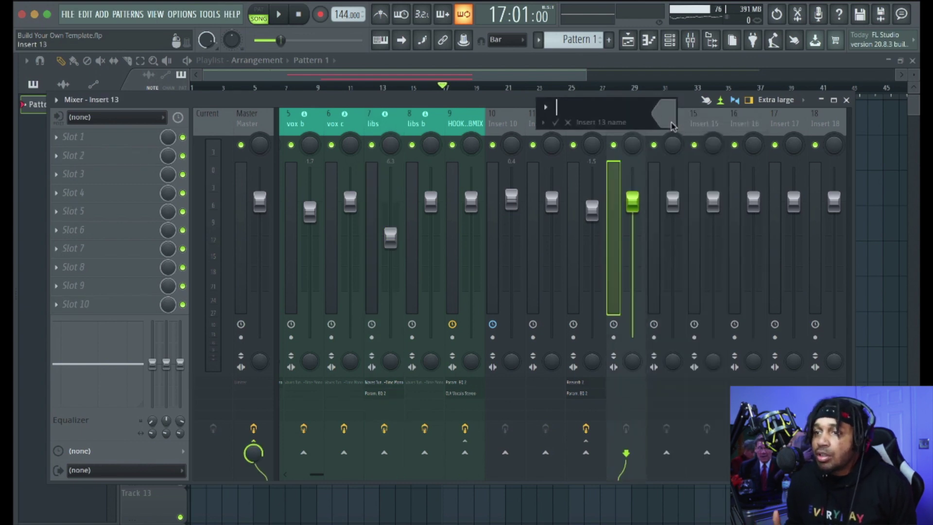
{"action": "type", "text": "Hook L"}
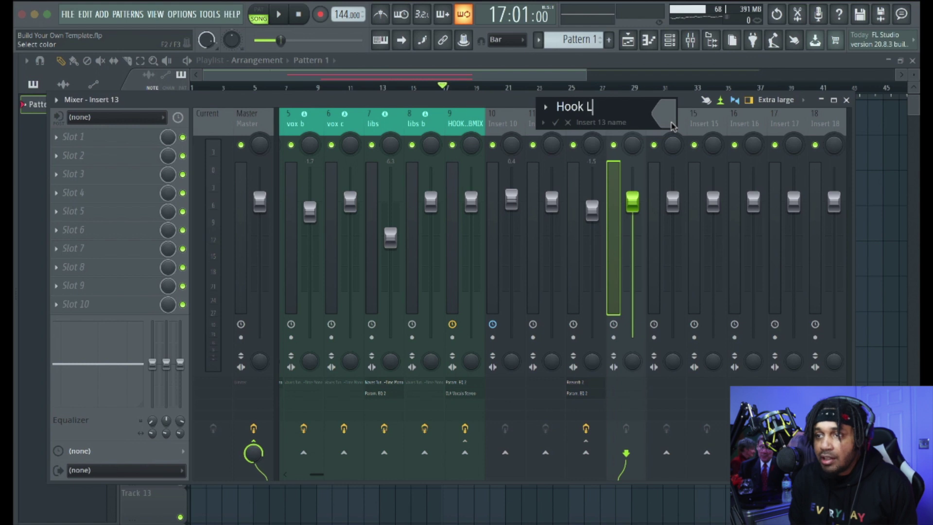
{"action": "type", "text": "ead"}
{"action": "key", "text": "Return"}
Step: Rename mixer insert 14 to "Hook Punch"
{"action": "right_click", "coordinate": [671, 119]}
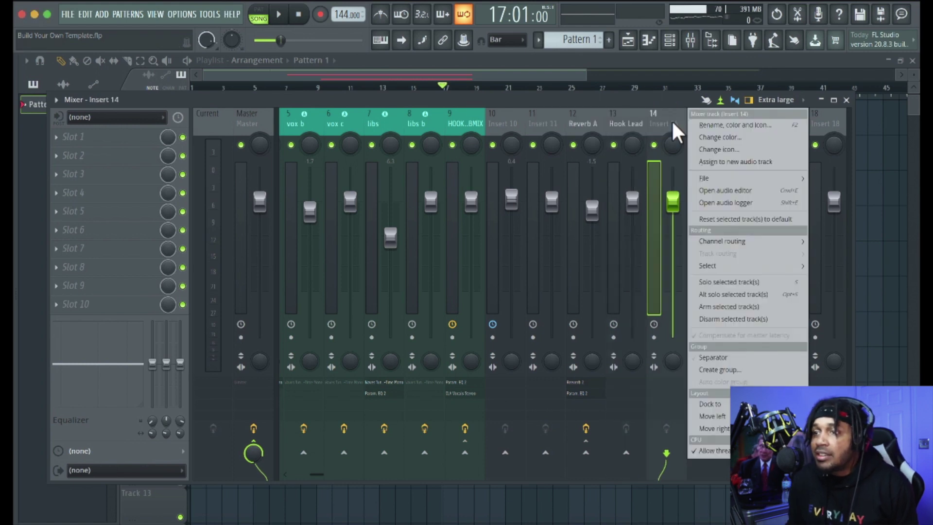
{"action": "left_click", "coordinate": [714, 124]}
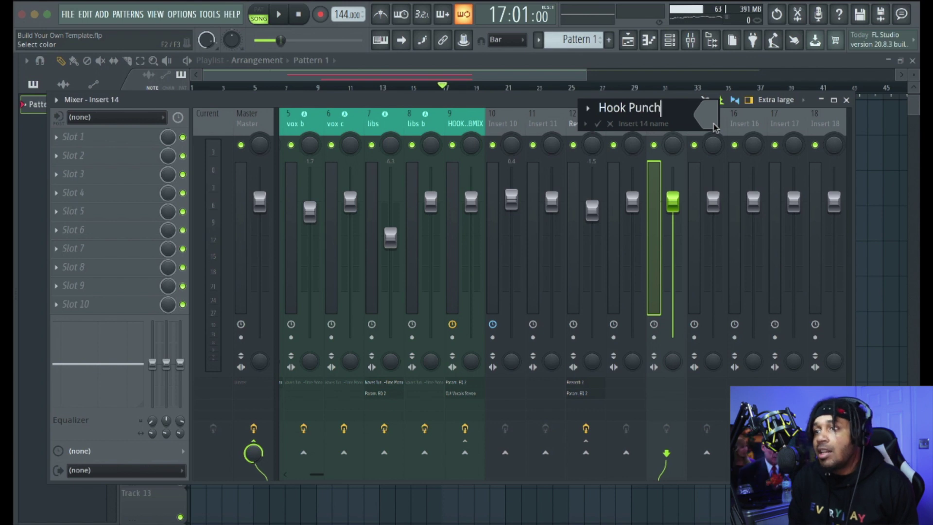
{"action": "key", "text": "Return"}
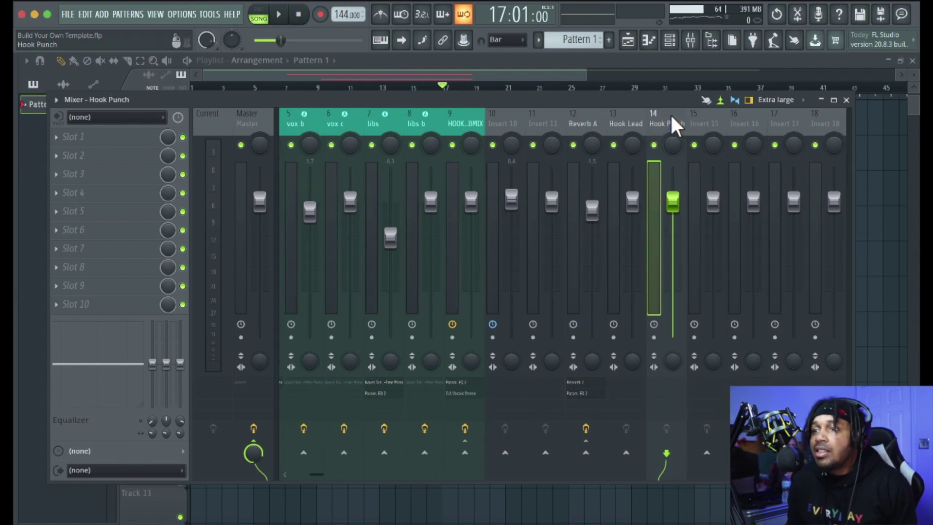
Step: Rename mixer insert 15 to "hook dub"
{"action": "scroll", "coordinate": [669, 116], "scroll_direction": "right", "scroll_amount": 2}
{"action": "left_click", "coordinate": [643, 117]}
{"action": "right_click", "coordinate": [661, 120]}
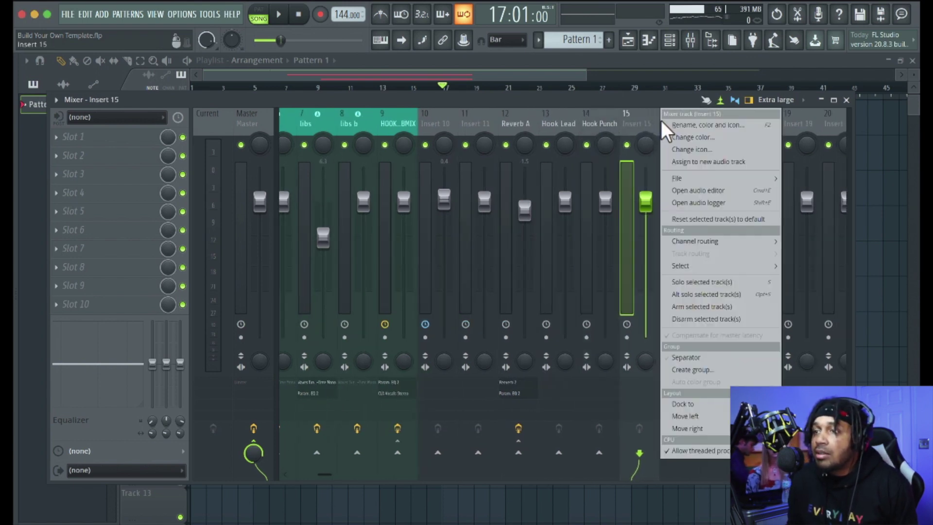
{"action": "left_click", "coordinate": [683, 124]}
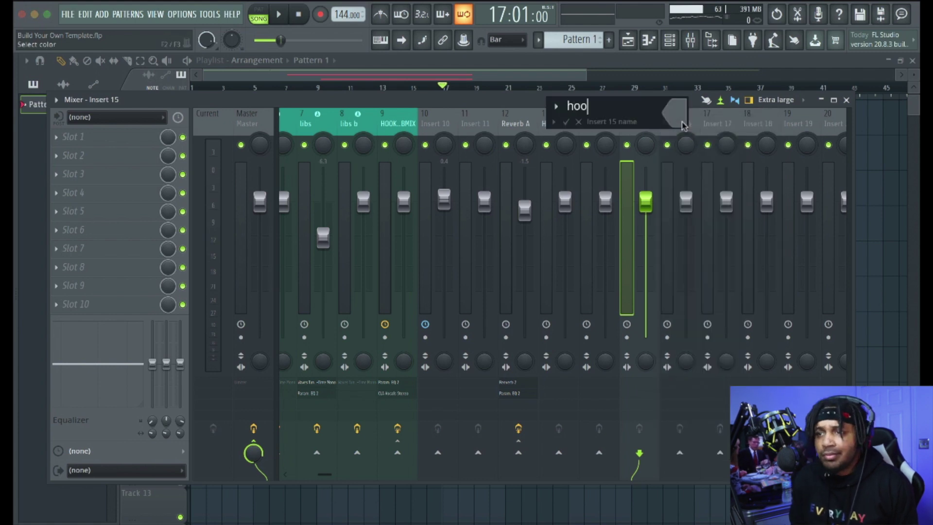
{"action": "key", "text": "Return"}
Step: Rename mixer insert 16 to "hook libs" and select the Hook Lead track
{"action": "left_click", "coordinate": [682, 120]}
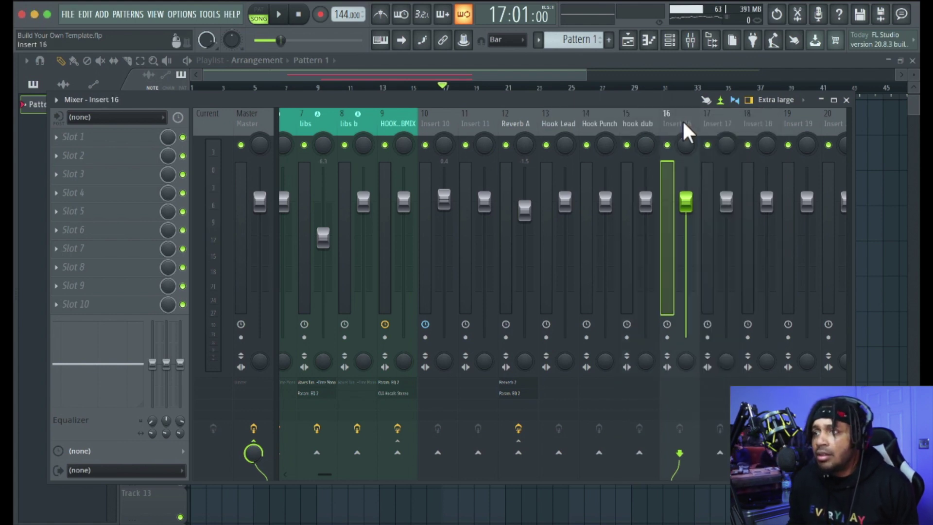
{"action": "right_click", "coordinate": [700, 123]}
{"action": "left_click", "coordinate": [720, 125]}
{"action": "type", "text": "ho"}
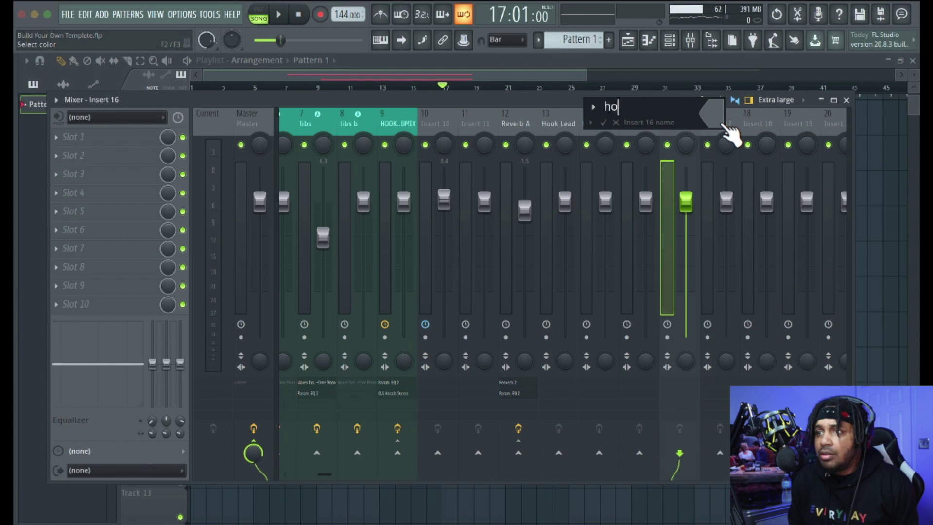
{"action": "type", "text": "ok libs"}
{"action": "key", "text": "Return"}
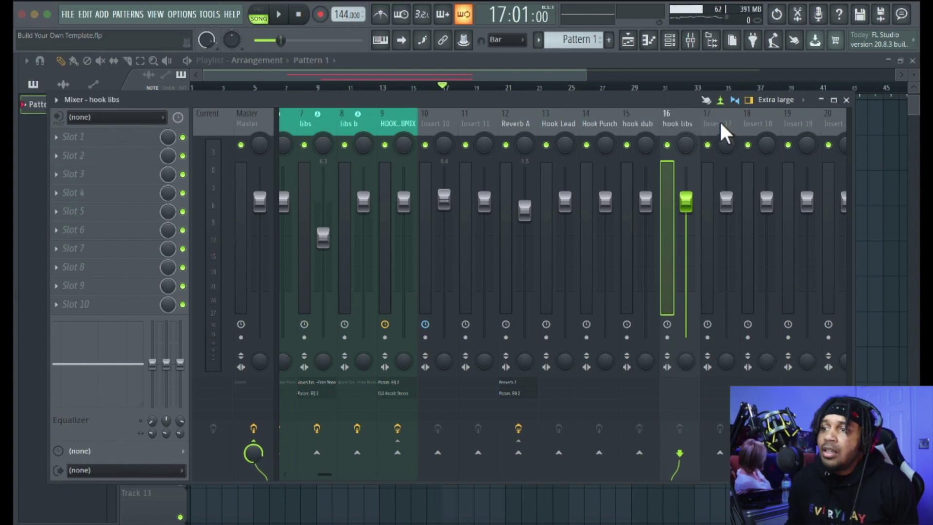
{"action": "left_click", "coordinate": [568, 121]}
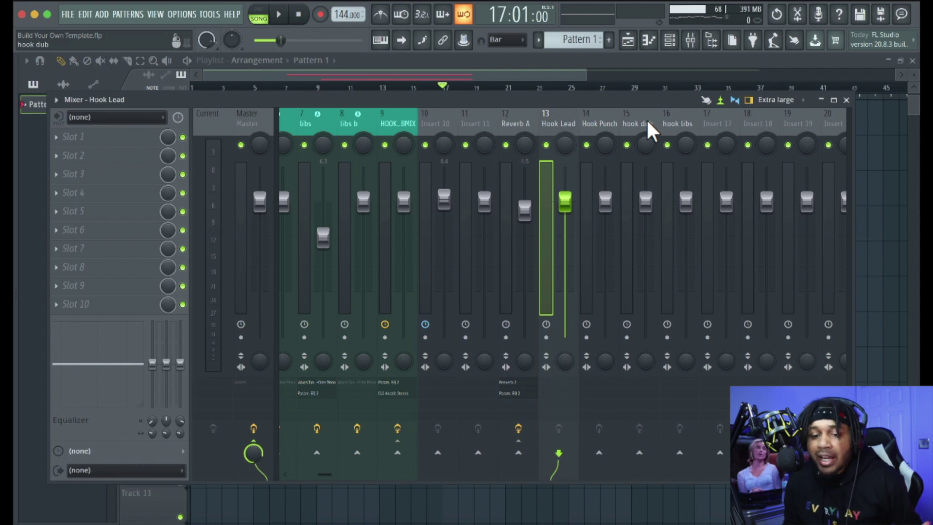
Step: Route the Hook Lead, Hook Punch, hook dub and hook libs tracks exclusively to mixer insert 17
{"action": "scroll", "coordinate": [649, 129], "scroll_direction": "right", "scroll_amount": 1}
{"action": "left_click_drag", "start_coordinate": [575, 121], "coordinate": [693, 119]}
{"action": "right_click", "coordinate": [693, 119]}
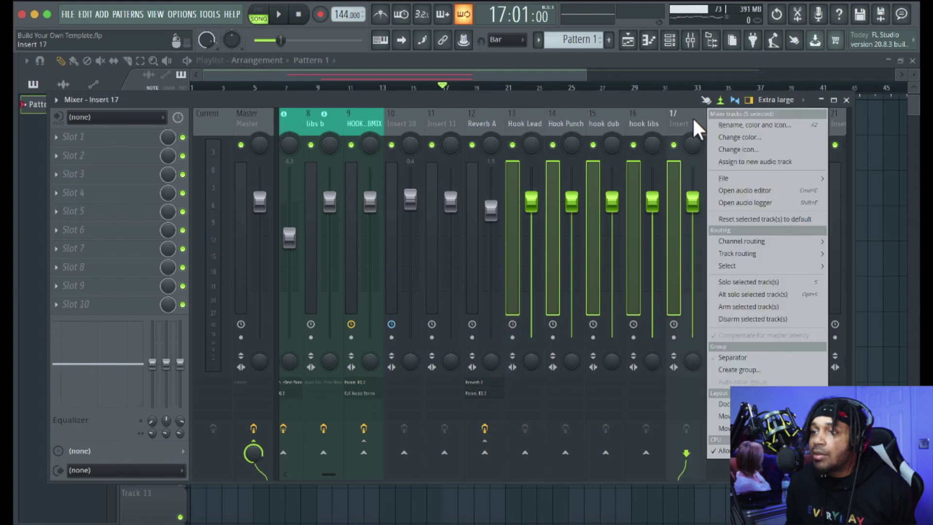
{"action": "mouse_move", "coordinate": [791, 253]}
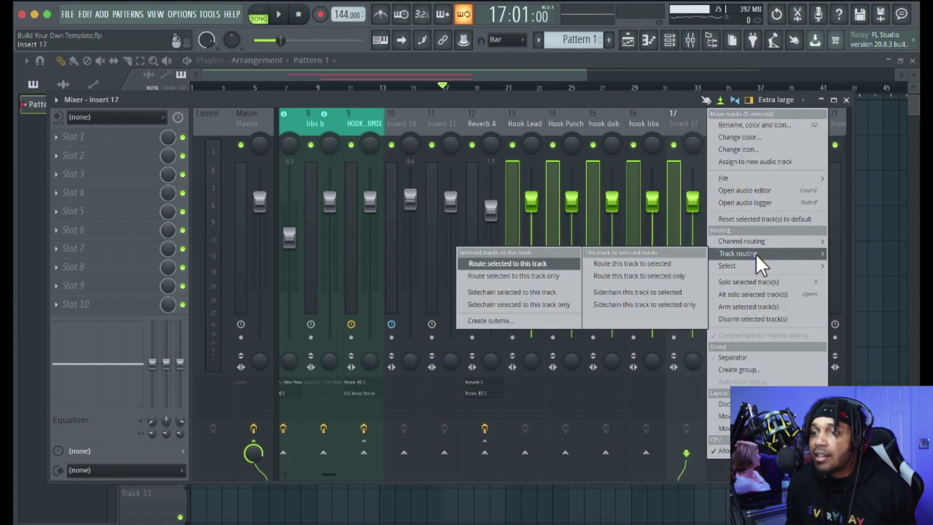
{"action": "left_click", "coordinate": [514, 276]}
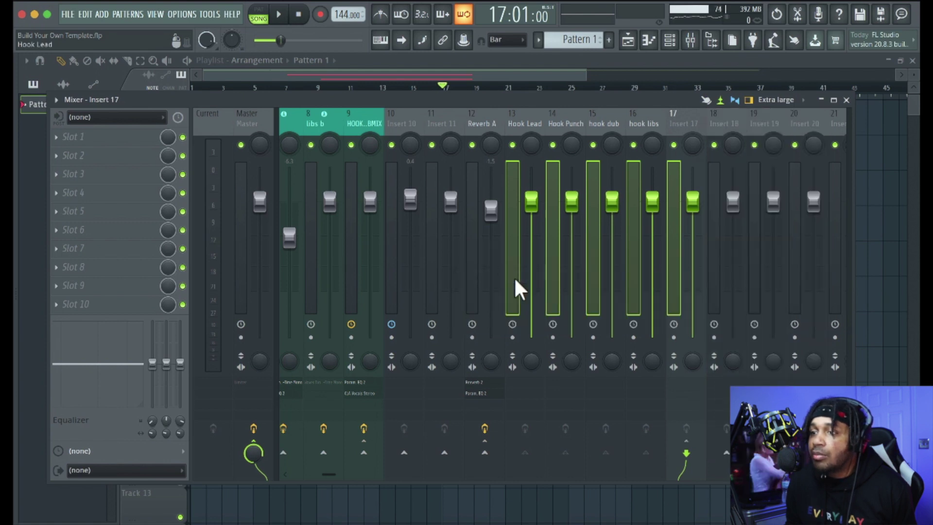
{"action": "left_click", "coordinate": [520, 117]}
Step: Rename mixer insert 17 to "HOOK SUBMIX"
{"action": "left_click", "coordinate": [685, 116]}
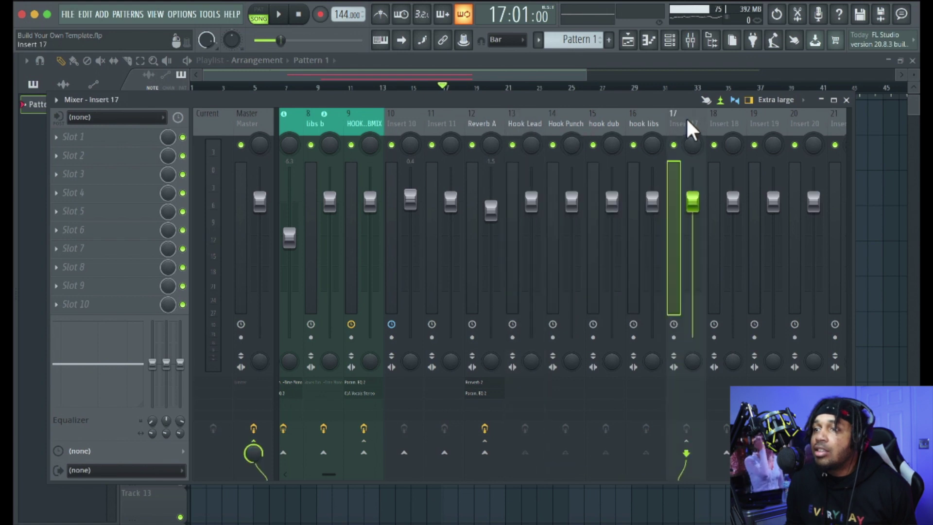
{"action": "right_click", "coordinate": [681, 119]}
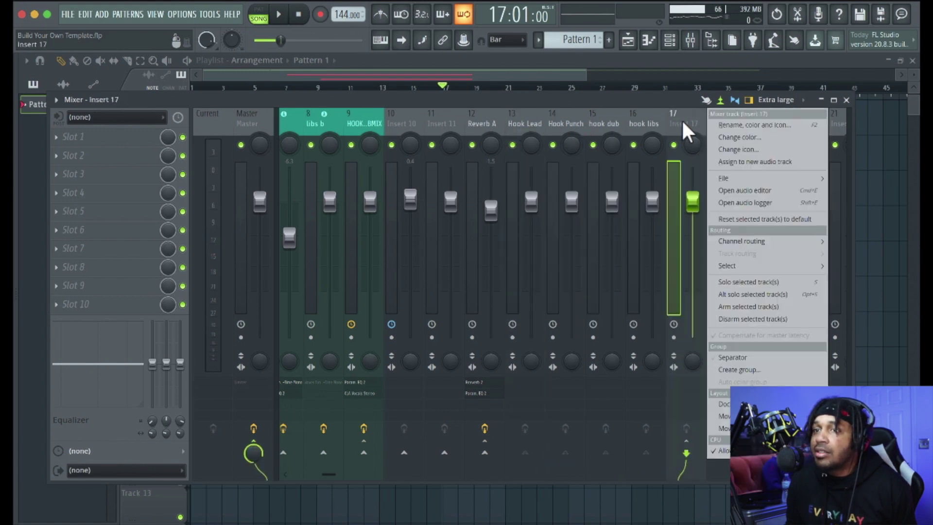
{"action": "left_click", "coordinate": [725, 125]}
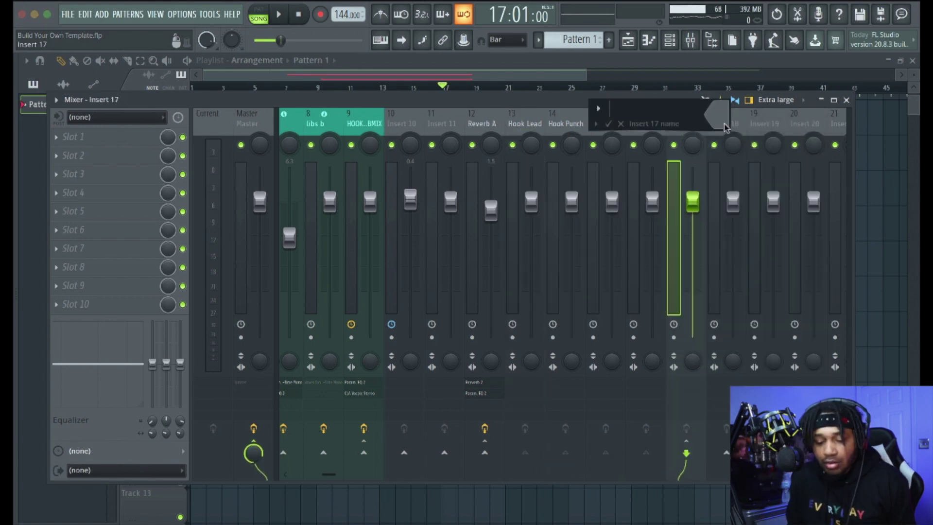
{"action": "type", "text": "HOOK"}
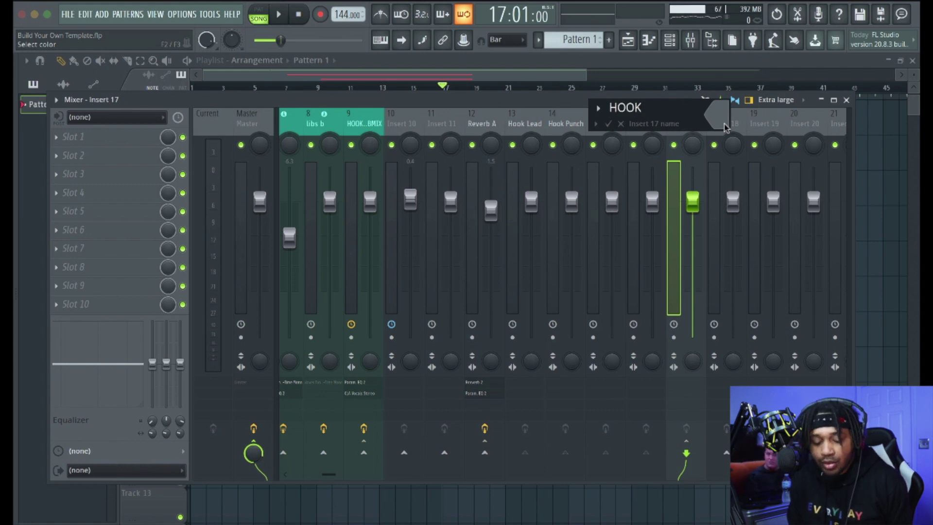
{"action": "type", "text": " SUBMIX"}
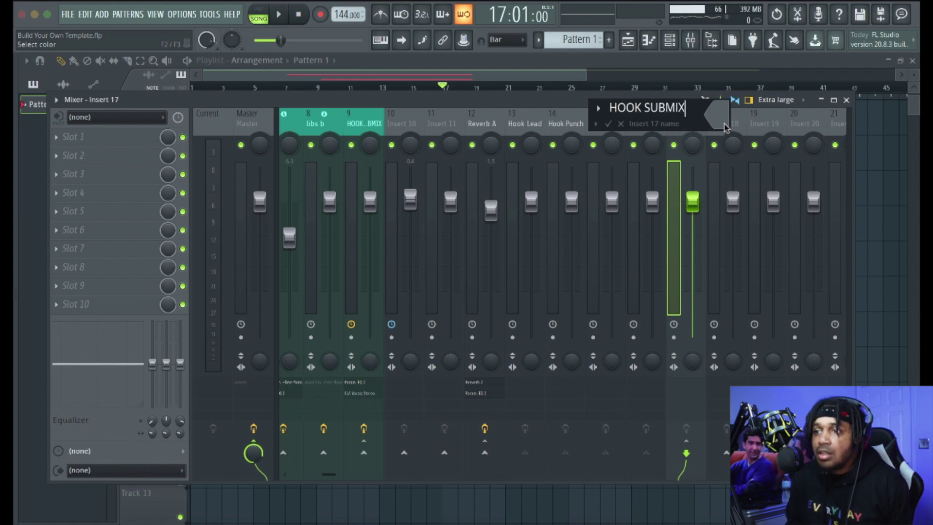
{"action": "key", "text": "Return"}
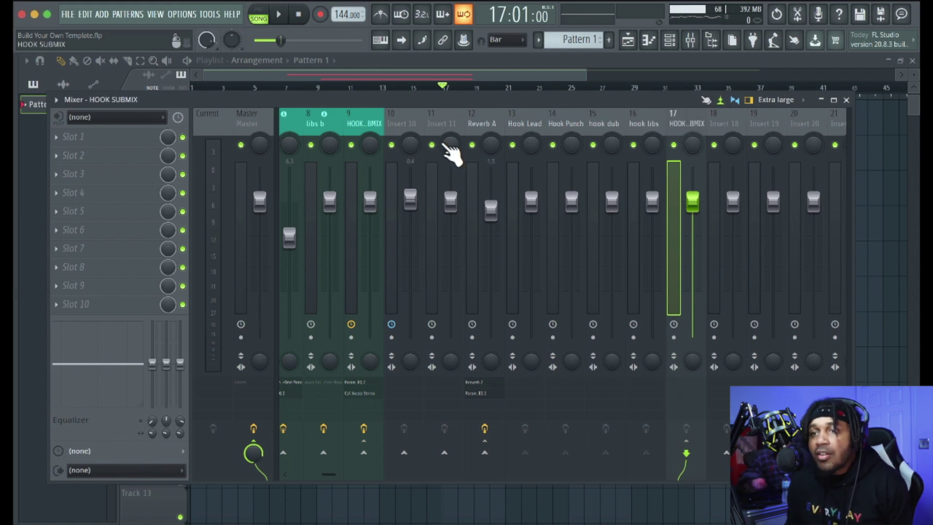
Step: Rename mixer insert 9, beside libs b, to "vox sub mix"
{"action": "right_click", "coordinate": [379, 116]}
{"action": "left_click", "coordinate": [421, 125]}
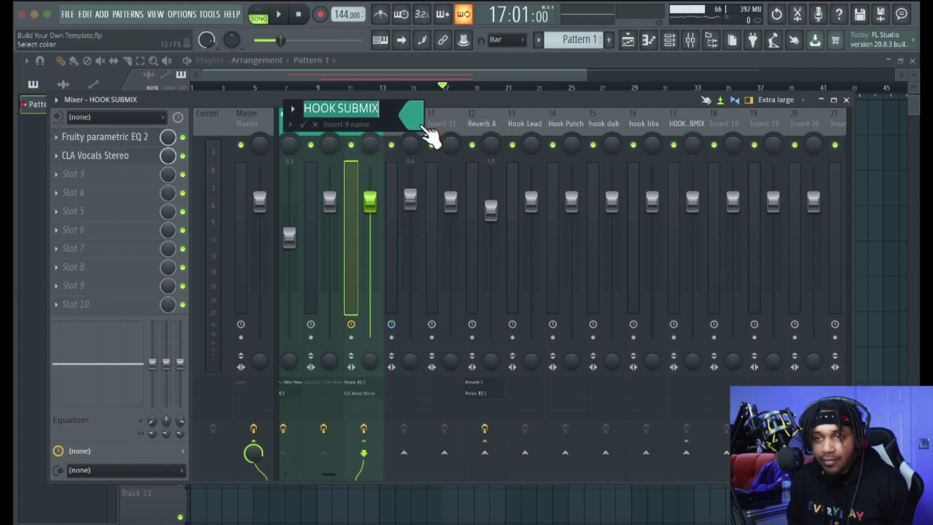
{"action": "type", "text": "voc"}
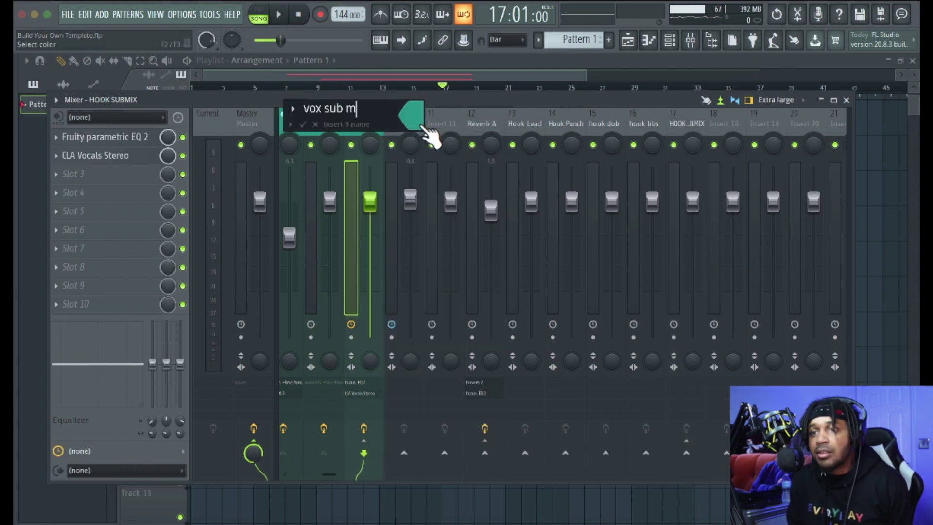
{"action": "type", "text": " sub mix"}
{"action": "key", "text": "Return"}
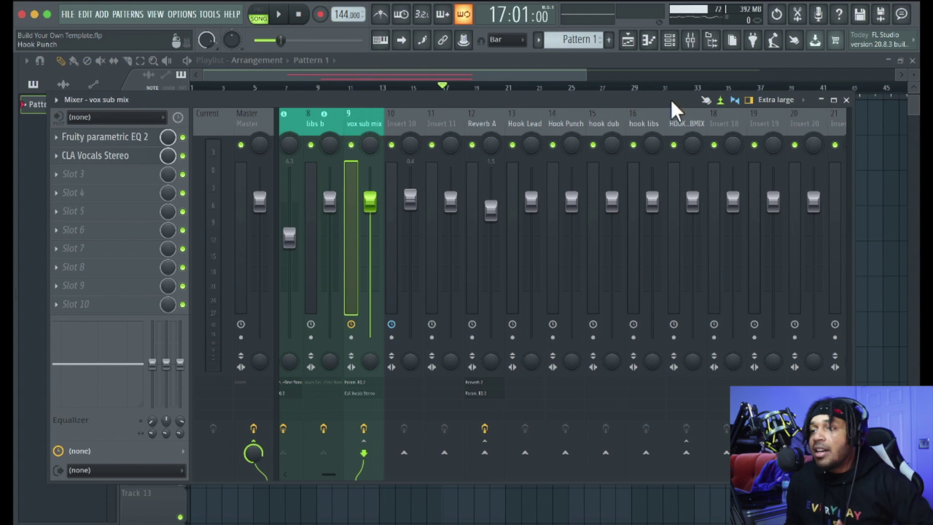
Step: Color the HOOK SUBMIX track on insert 17 Midnight blue (#35359F)
{"action": "left_click", "coordinate": [680, 117]}
{"action": "right_click", "coordinate": [680, 116]}
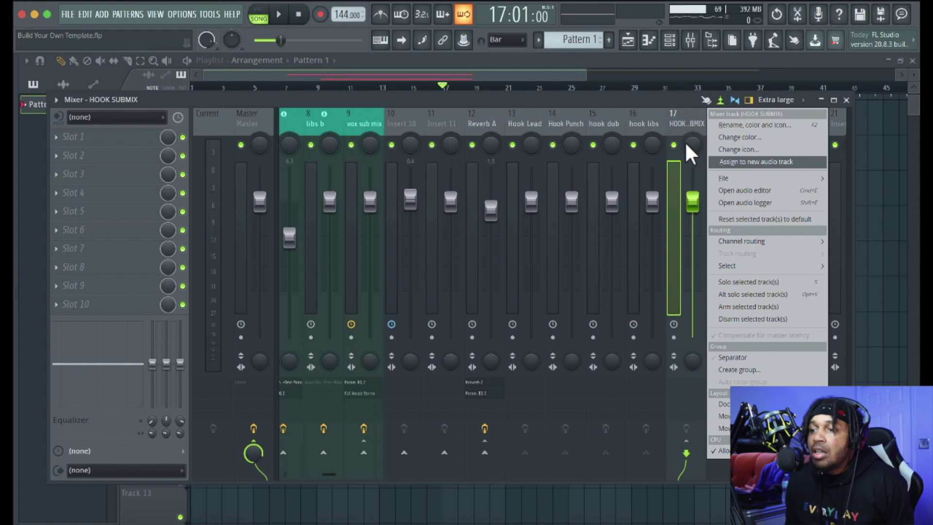
{"action": "left_click", "coordinate": [728, 139]}
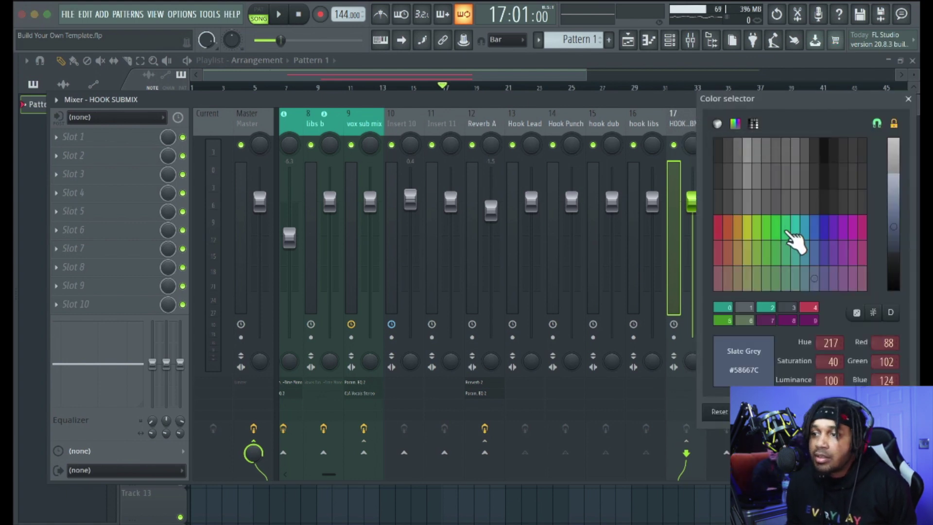
{"action": "left_click", "coordinate": [823, 227]}
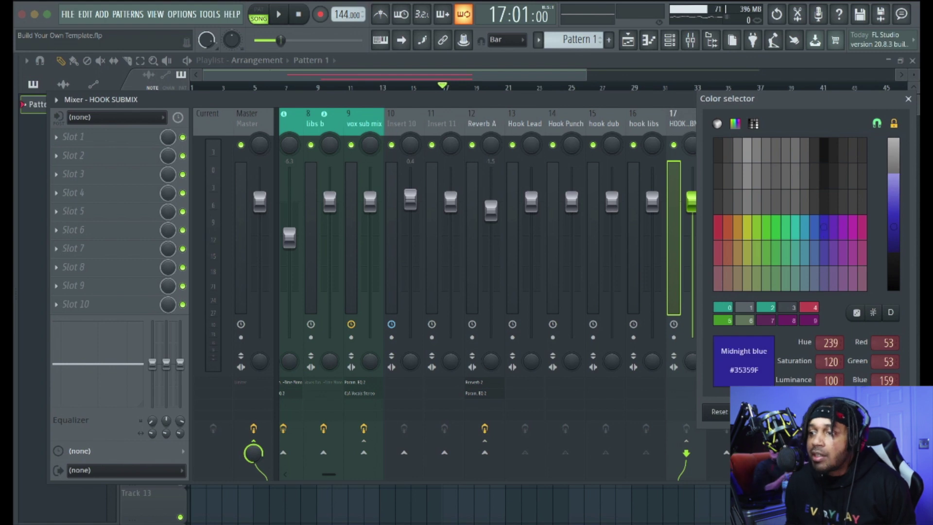
{"action": "left_click", "coordinate": [907, 98]}
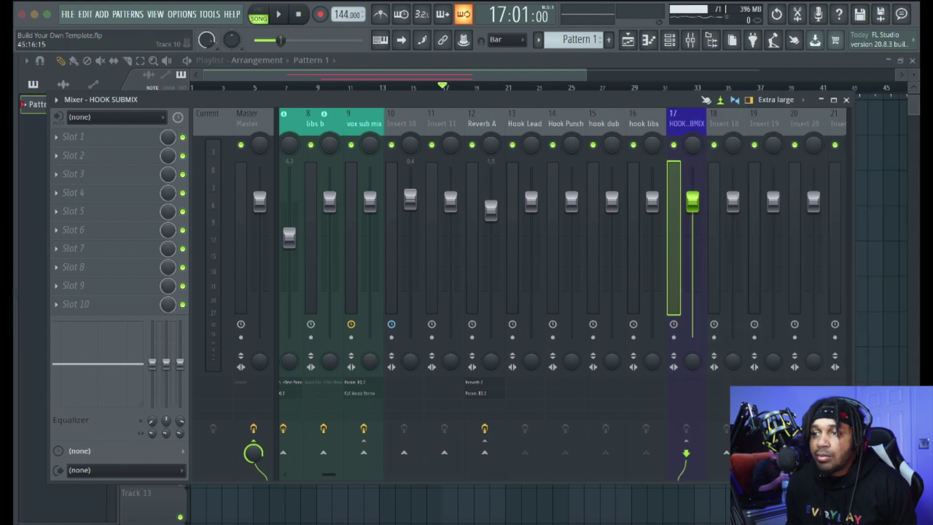
Step: Give the vox sub mix track the same Midnight blue (#35359F) from the previously used colors
{"action": "right_click", "coordinate": [368, 125]}
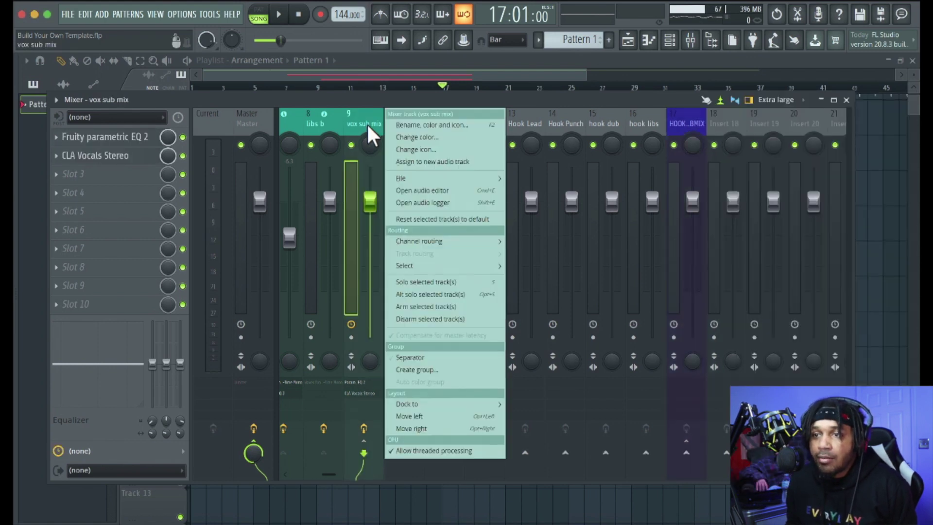
{"action": "left_click", "coordinate": [428, 138]}
{"action": "left_click", "coordinate": [433, 308]}
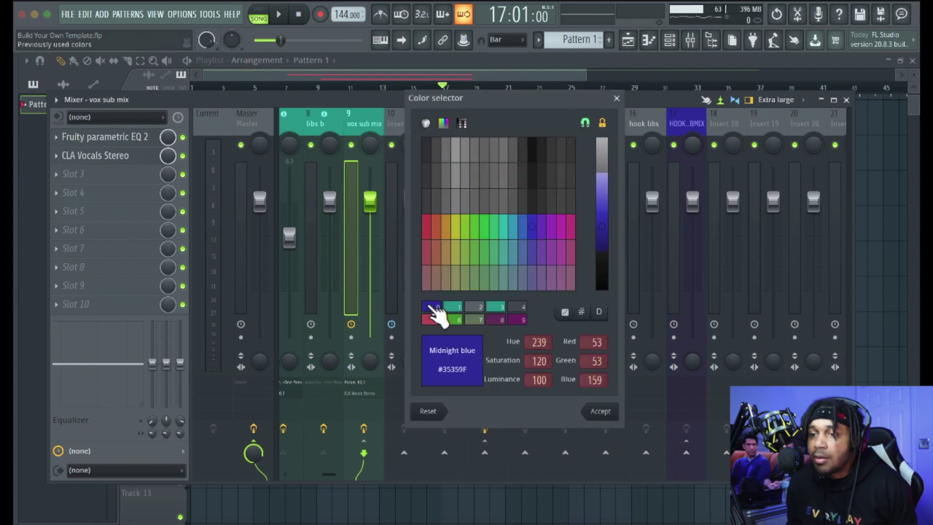
{"action": "left_click", "coordinate": [599, 412]}
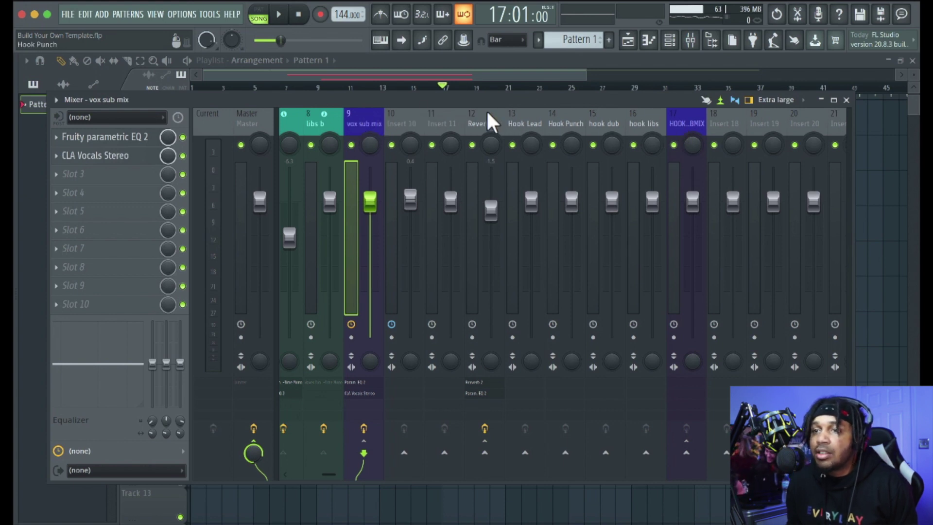
Step: Color the Hook Lead, Hook Punch, hook dub and hook libs tracks together in Slate Grey (#58587C)
{"action": "left_click", "coordinate": [508, 128]}
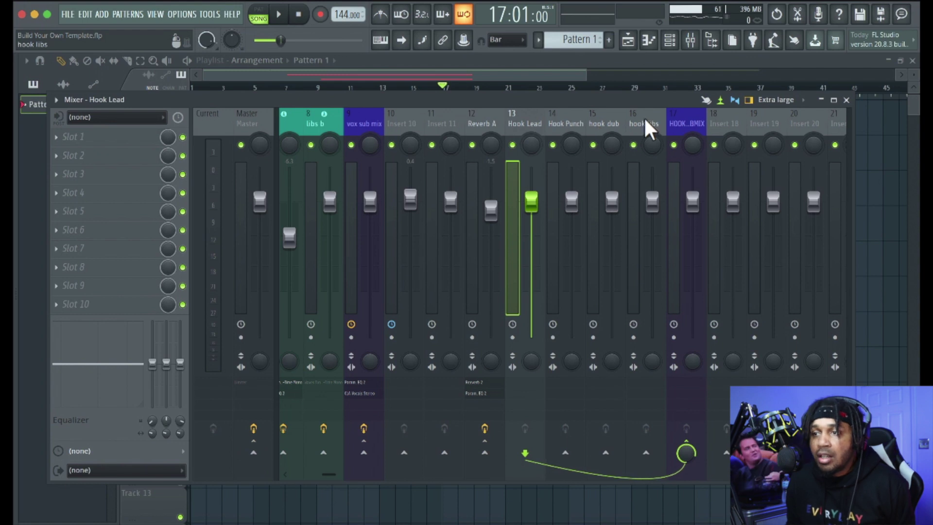
{"action": "left_click", "coordinate": [643, 116], "text": "ctrl"}
{"action": "left_click", "coordinate": [602, 118], "text": "ctrl"}
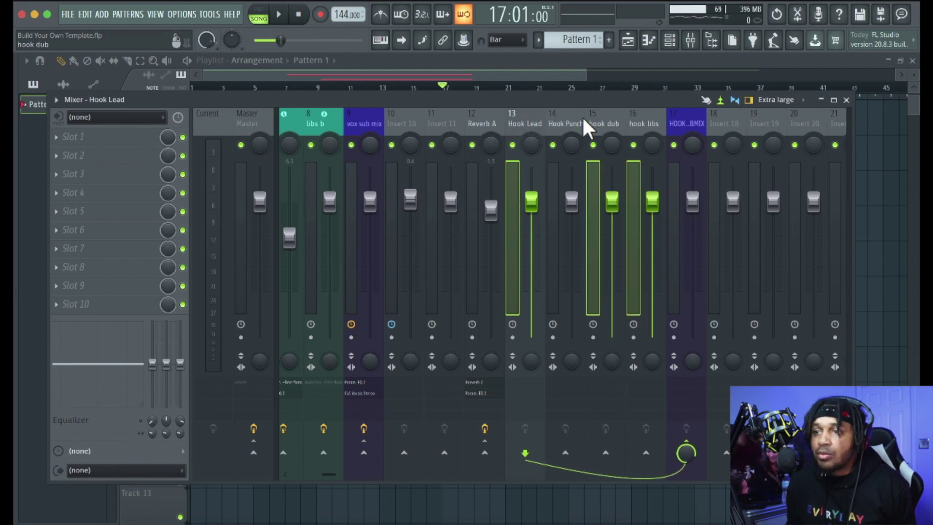
{"action": "left_click", "coordinate": [578, 116], "text": "ctrl"}
{"action": "right_click", "coordinate": [627, 112]}
{"action": "left_click", "coordinate": [659, 137]}
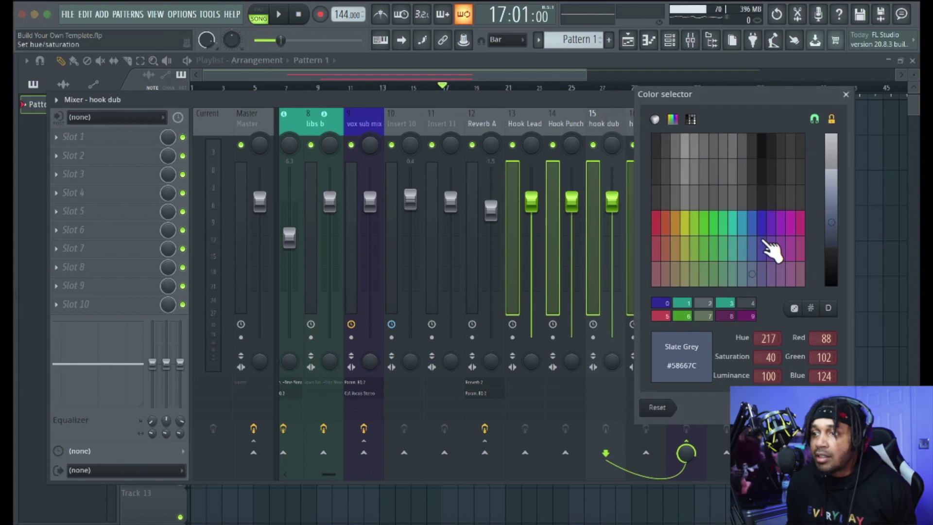
{"action": "left_click", "coordinate": [763, 243]}
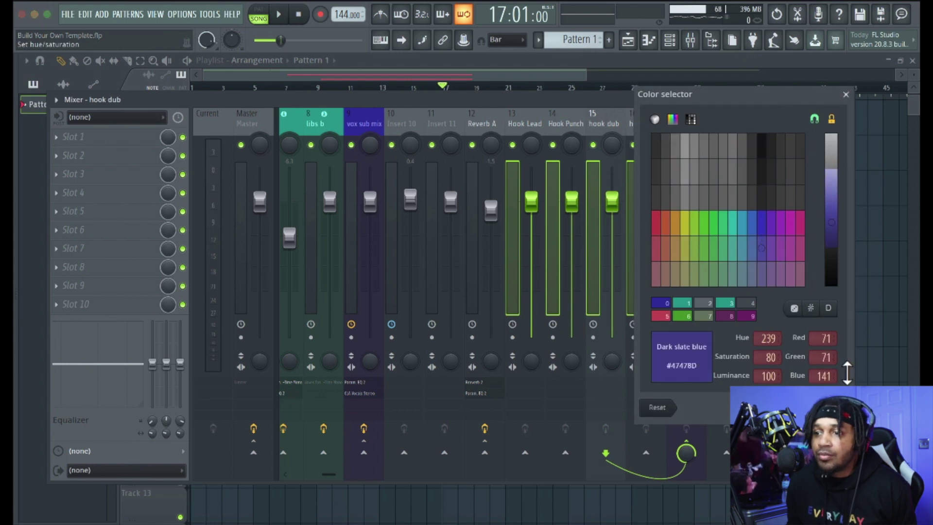
{"action": "left_click", "coordinate": [767, 232]}
{"action": "left_click", "coordinate": [762, 275]}
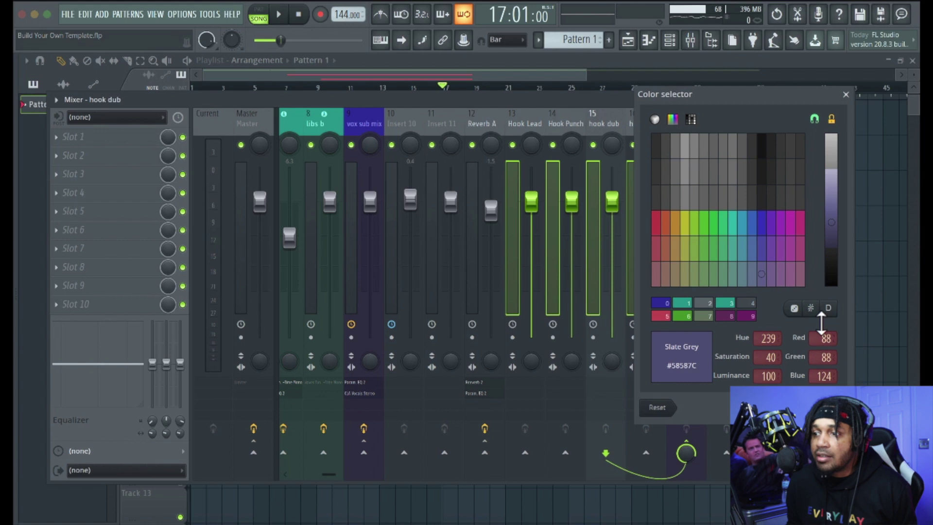
{"action": "left_click", "coordinate": [826, 407]}
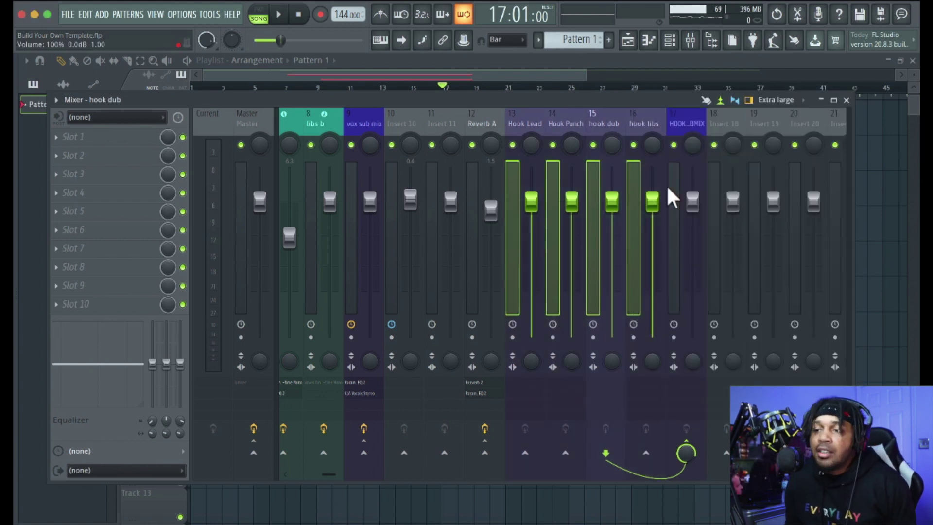
Step: Turn the Hook Lead track's send level into HOOK SUBMIX down and back up to full
{"action": "left_click", "coordinate": [513, 122]}
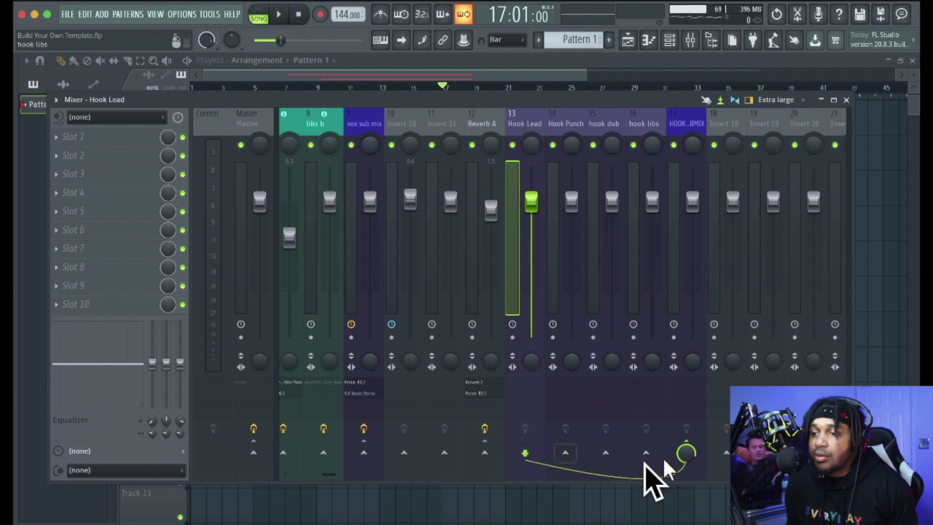
{"action": "scroll", "coordinate": [687, 445], "scroll_direction": "down", "scroll_amount": 5}
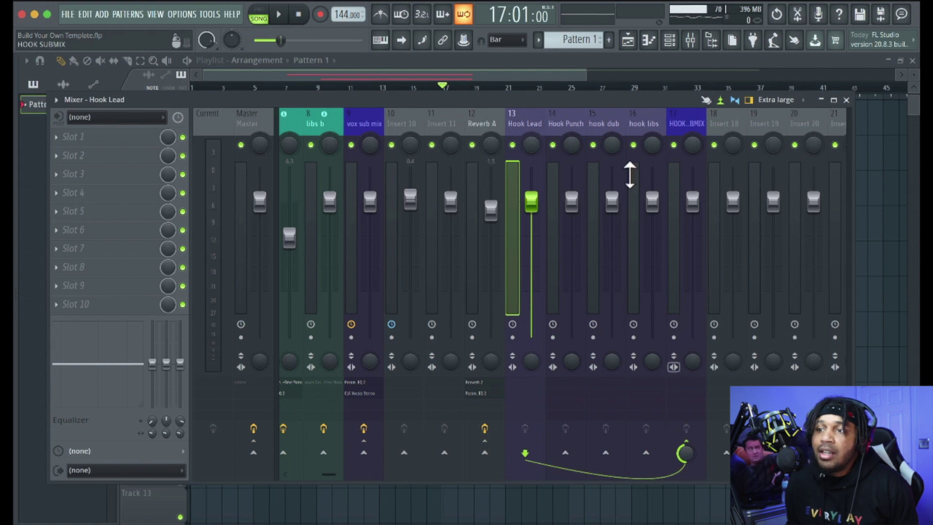
{"action": "left_click", "coordinate": [564, 132]}
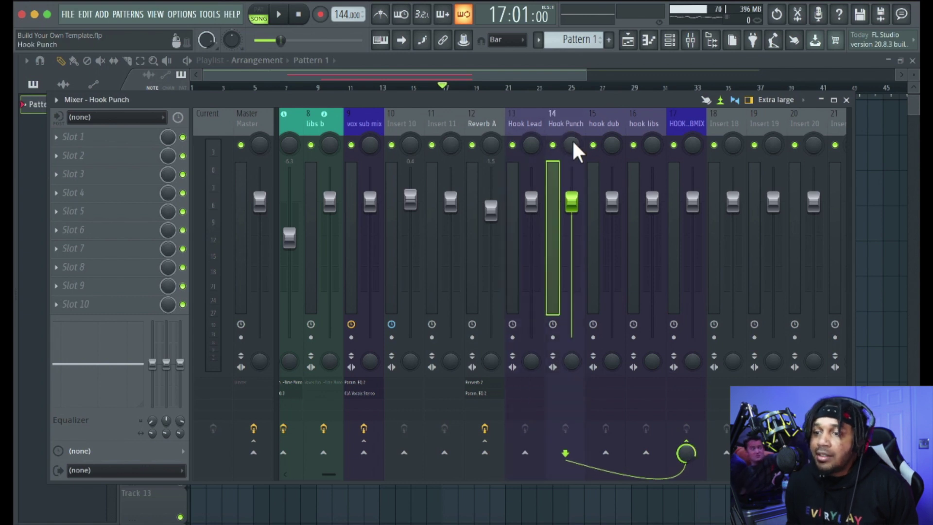
{"action": "left_click", "coordinate": [529, 126]}
{"action": "scroll", "coordinate": [686, 452], "scroll_direction": "up", "scroll_amount": 5}
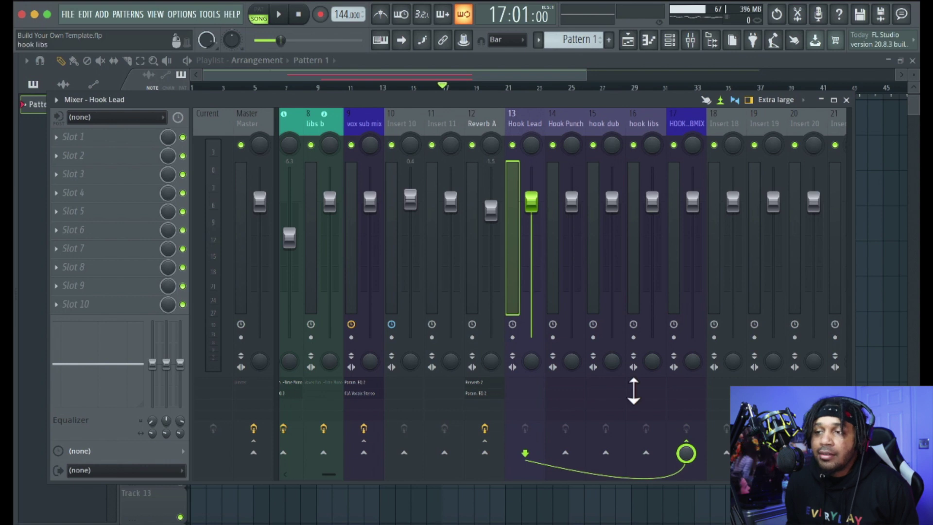
Step: Check how the Hook Punch, hook dub and hook libs tracks are routed to the hook submix
{"action": "left_click", "coordinate": [563, 123]}
{"action": "left_click", "coordinate": [610, 121]}
{"action": "left_click", "coordinate": [637, 121]}
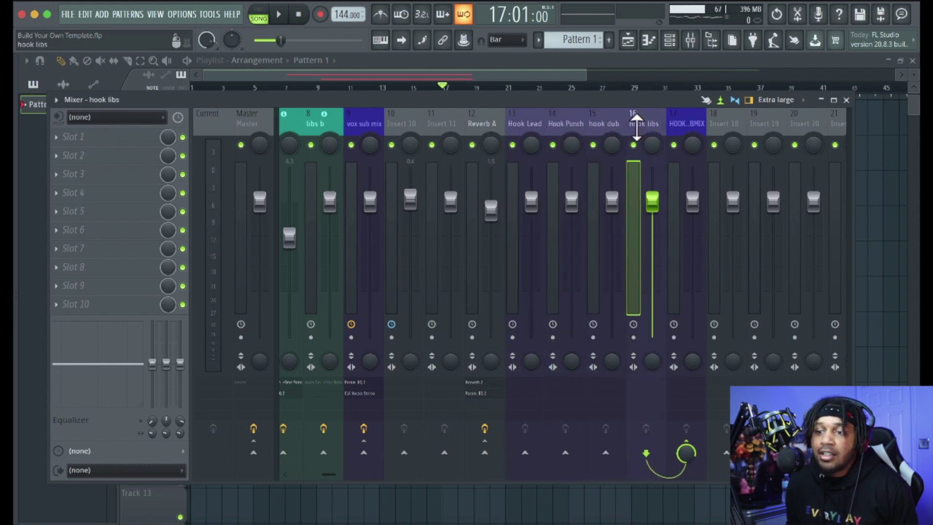
Step: Create a submix of the Hook Lead, Hook Punch, hook dub and hook libs tracks on Insert 18, named HOOK VOX
{"action": "left_click", "coordinate": [509, 116]}
{"action": "left_click", "coordinate": [559, 115], "text": "ctrl"}
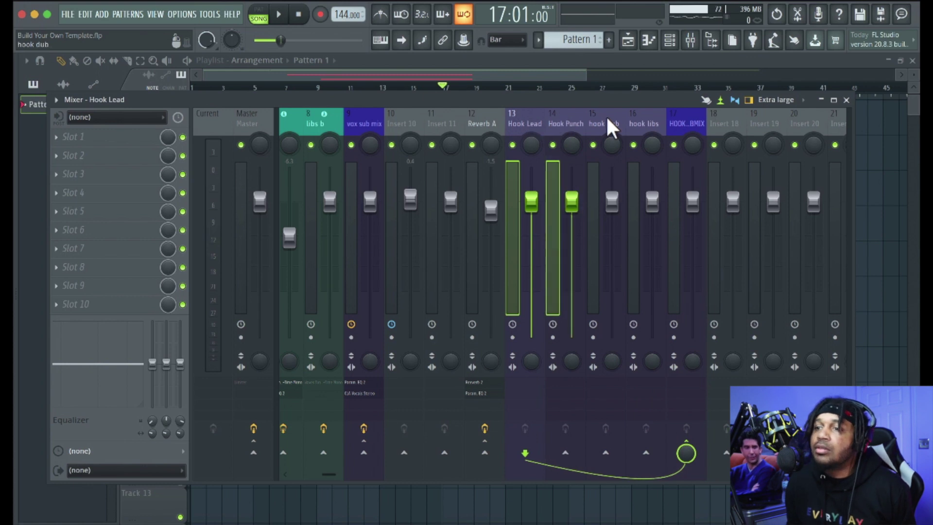
{"action": "left_click", "coordinate": [605, 115], "text": "ctrl"}
{"action": "left_click", "coordinate": [637, 115], "text": "ctrl"}
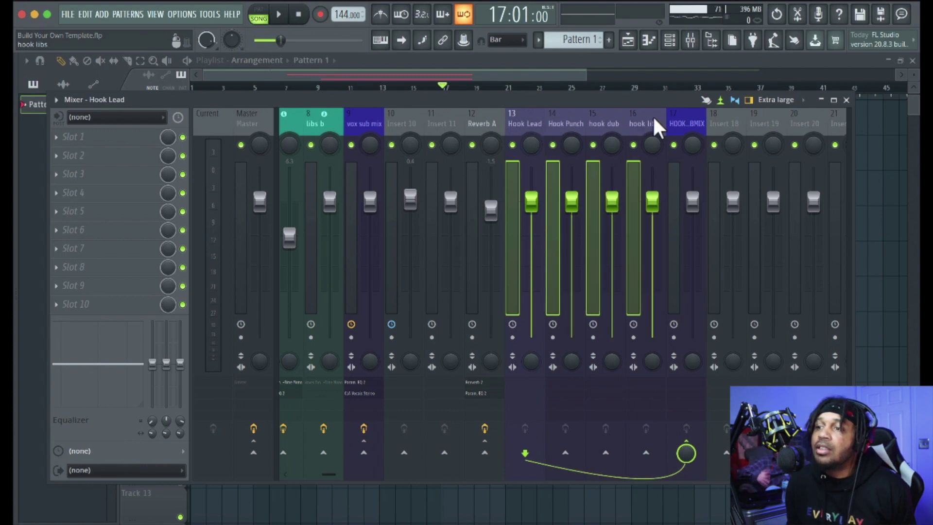
{"action": "left_click", "coordinate": [731, 119], "text": "ctrl"}
{"action": "right_click", "coordinate": [730, 117]}
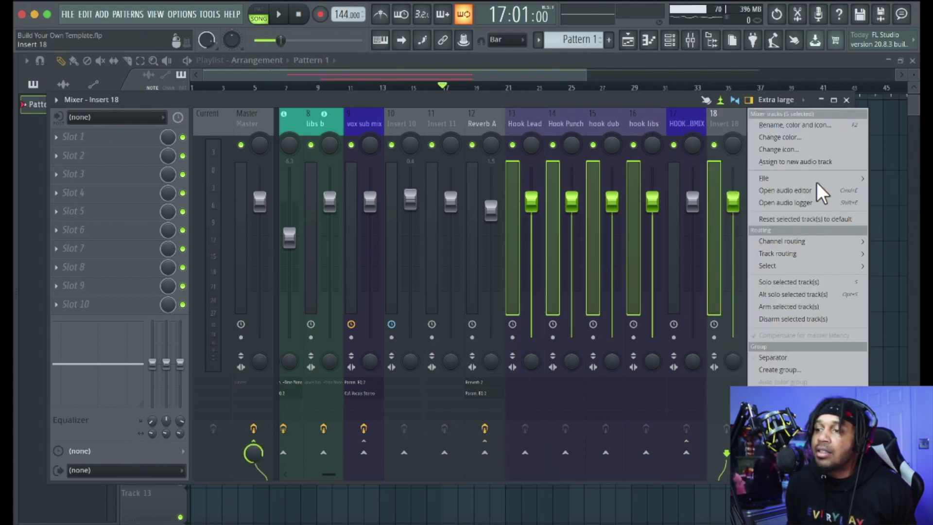
{"action": "mouse_move", "coordinate": [836, 255]}
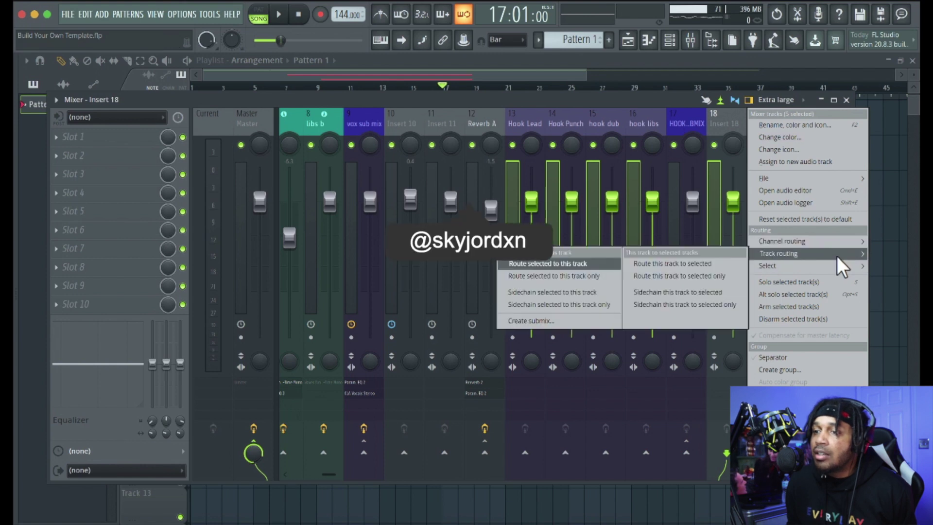
{"action": "left_click", "coordinate": [561, 319]}
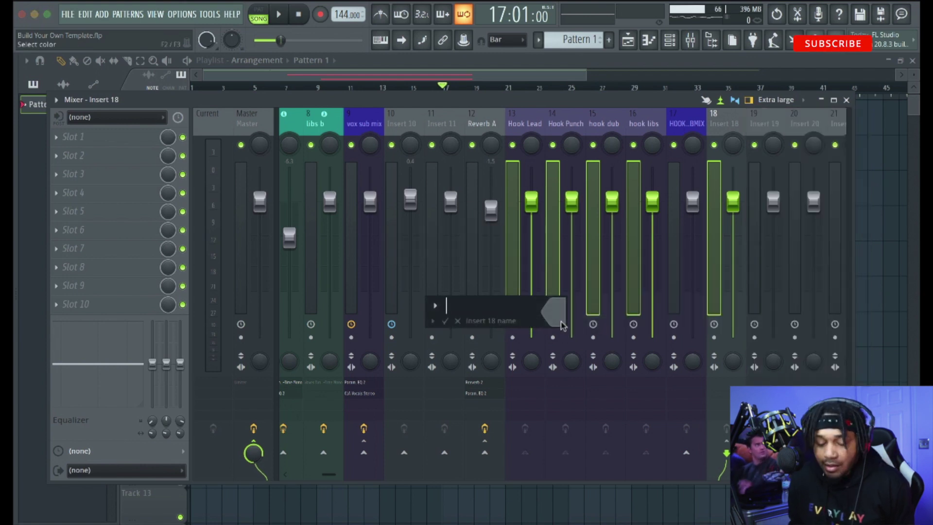
{"action": "type", "text": "HOOK VOX"}
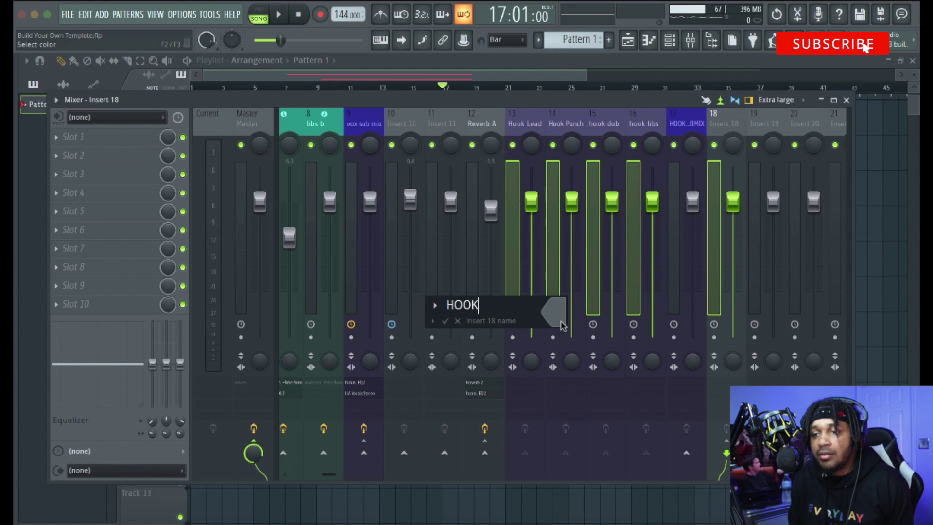
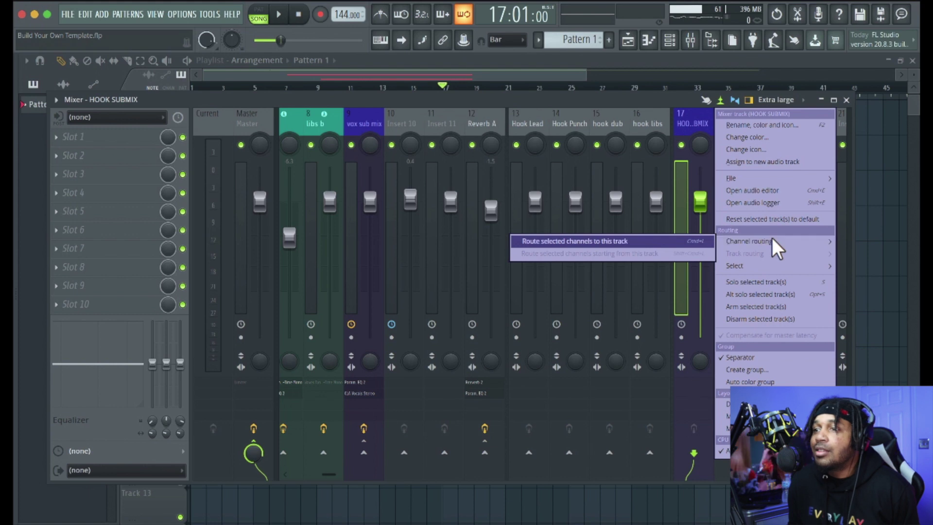
Step: Reset the HOOK SUBMIX mixer track to its default state
{"action": "left_click", "coordinate": [763, 218]}
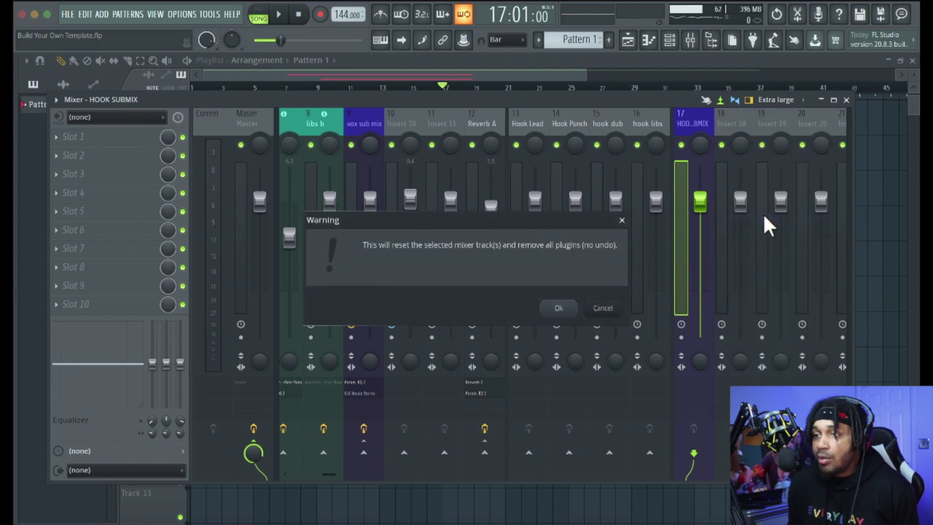
{"action": "left_click", "coordinate": [561, 309]}
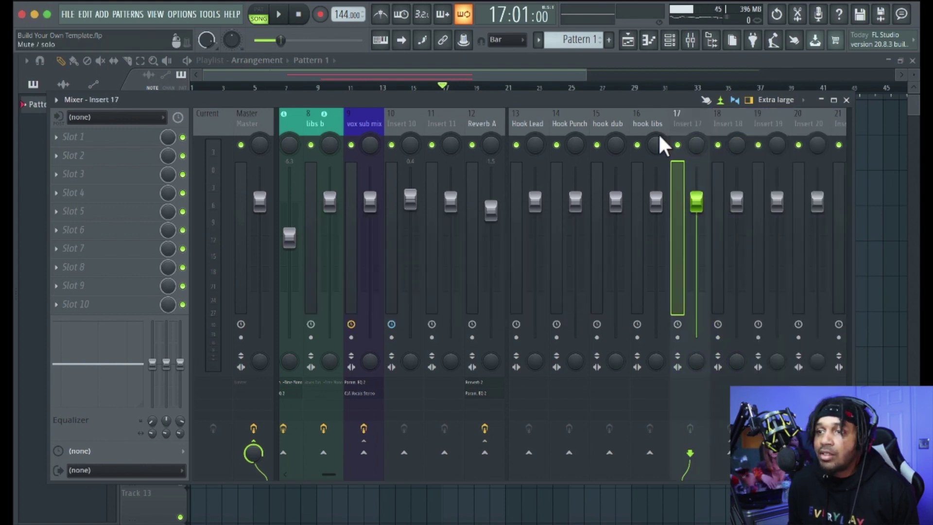
{"action": "left_click", "coordinate": [541, 119]}
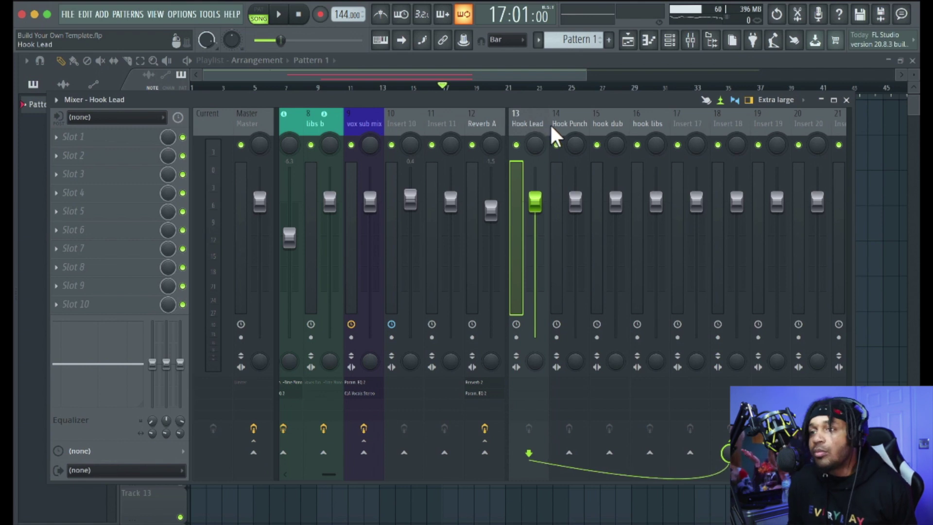
{"action": "left_click", "coordinate": [573, 121], "text": "ctrl"}
{"action": "left_click", "coordinate": [616, 122], "text": "ctrl"}
{"action": "left_click", "coordinate": [645, 126], "text": "ctrl"}
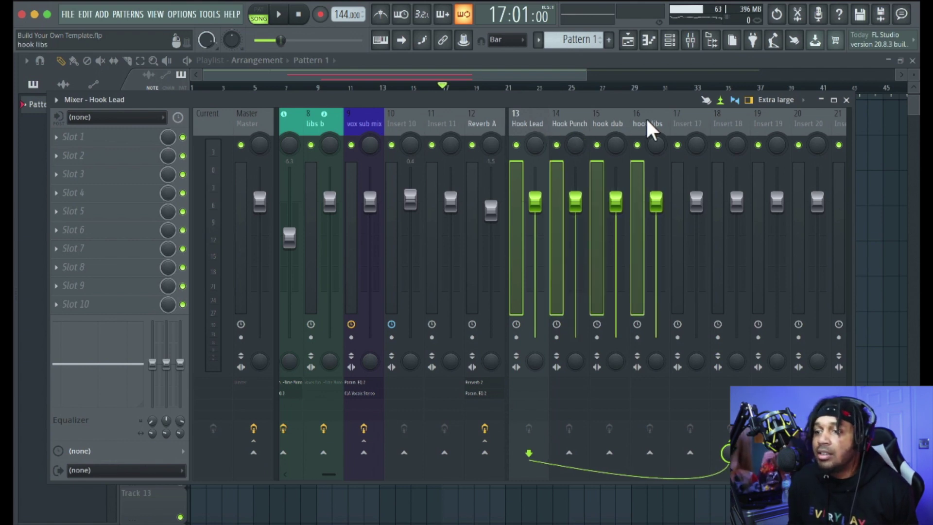
{"action": "left_click", "coordinate": [687, 119], "text": "ctrl"}
{"action": "left_click", "coordinate": [686, 117]}
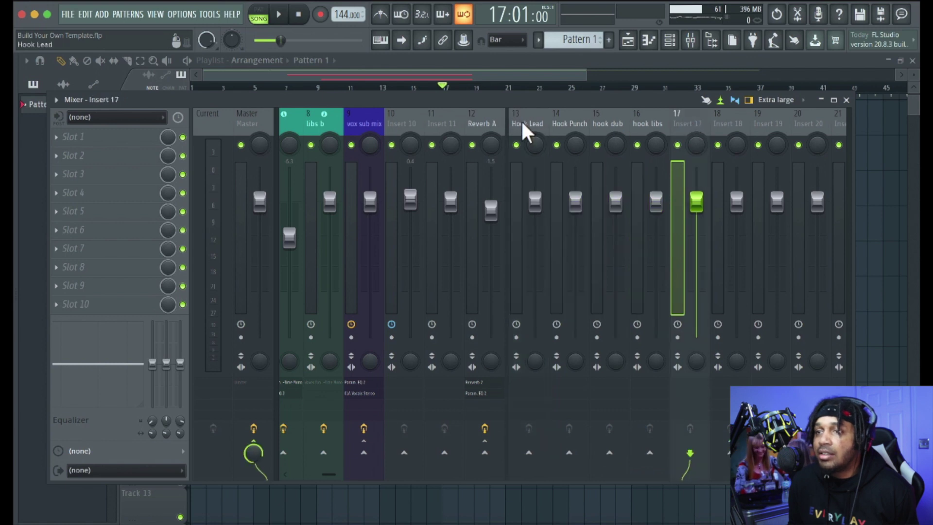
Step: Route the Hook Lead, Hook Punch, hook dub and hook libs tracks to Insert 17 only, and check the hook libs routing
{"action": "left_click", "coordinate": [521, 120]}
{"action": "left_click", "coordinate": [578, 121], "text": "ctrl"}
{"action": "left_click", "coordinate": [610, 119], "text": "ctrl"}
{"action": "left_click", "coordinate": [656, 127], "text": "ctrl"}
{"action": "left_click", "coordinate": [692, 119], "text": "ctrl"}
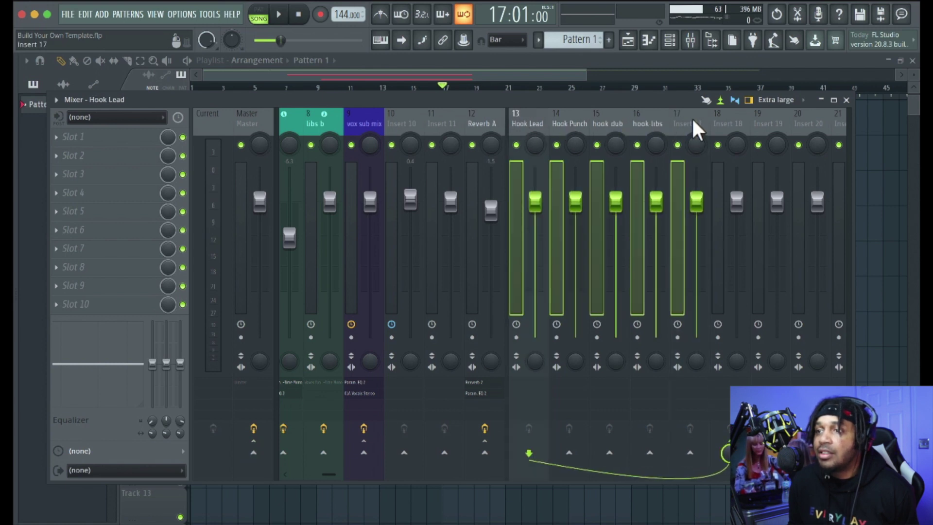
{"action": "right_click", "coordinate": [692, 117]}
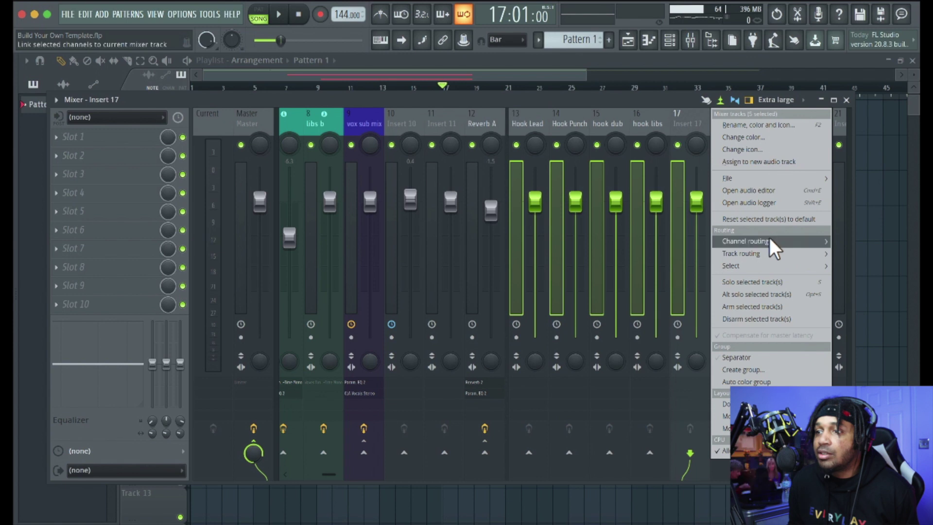
{"action": "mouse_move", "coordinate": [770, 250]}
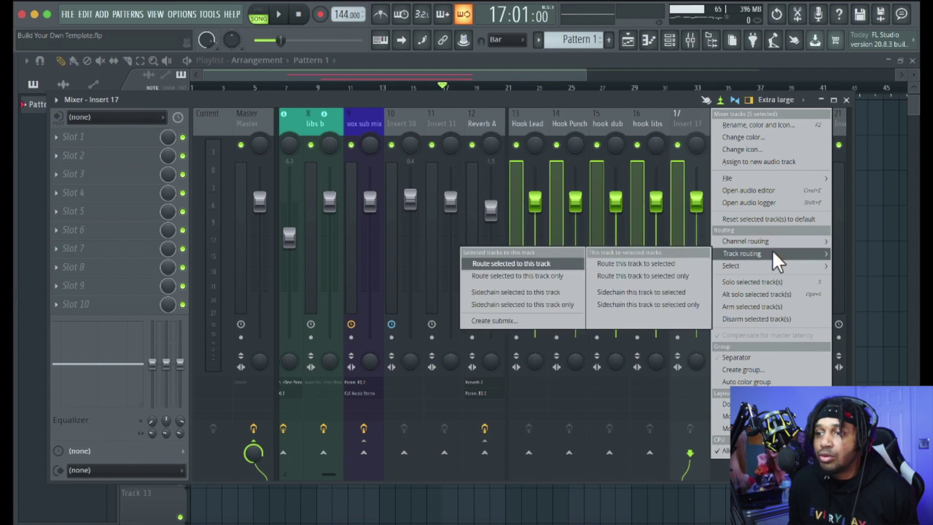
{"action": "left_click", "coordinate": [566, 273]}
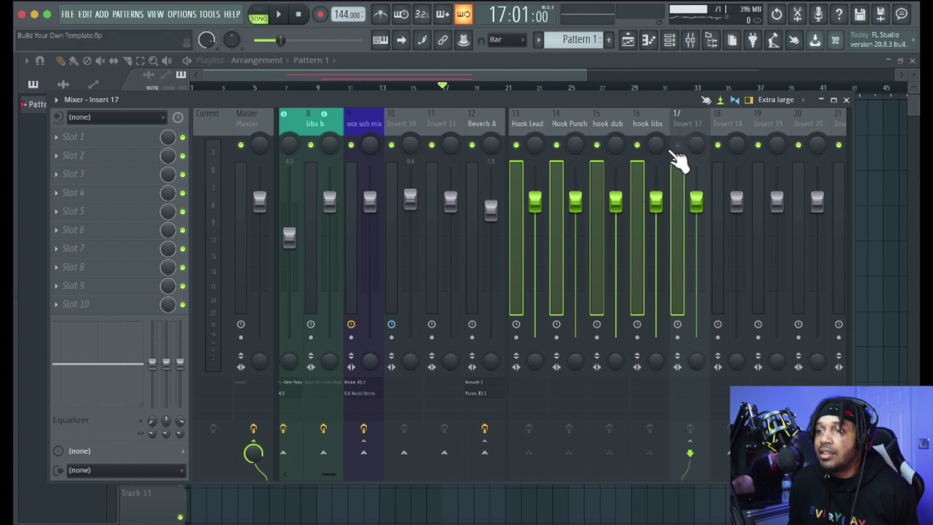
{"action": "left_click", "coordinate": [659, 115]}
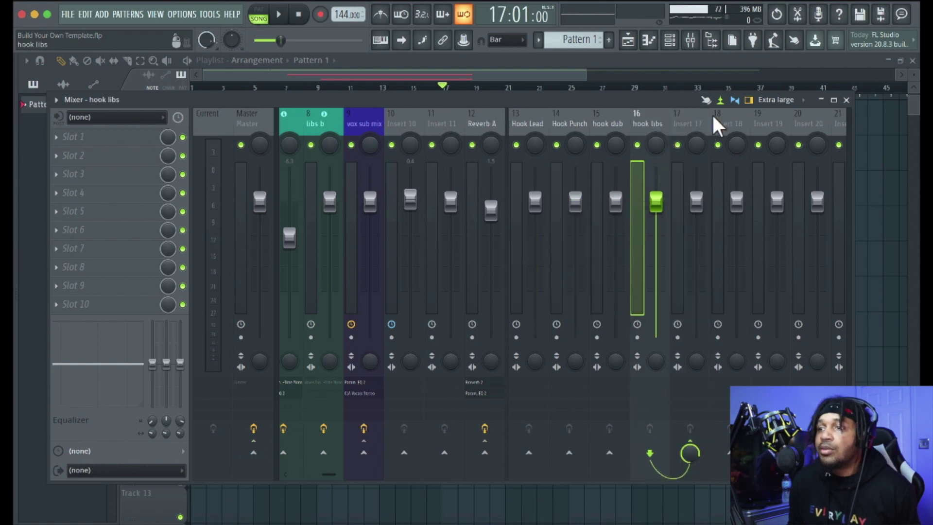
Step: Rename mixer Insert 17 as HOOK VOX SUB
{"action": "left_click", "coordinate": [678, 121]}
{"action": "right_click", "coordinate": [689, 121]}
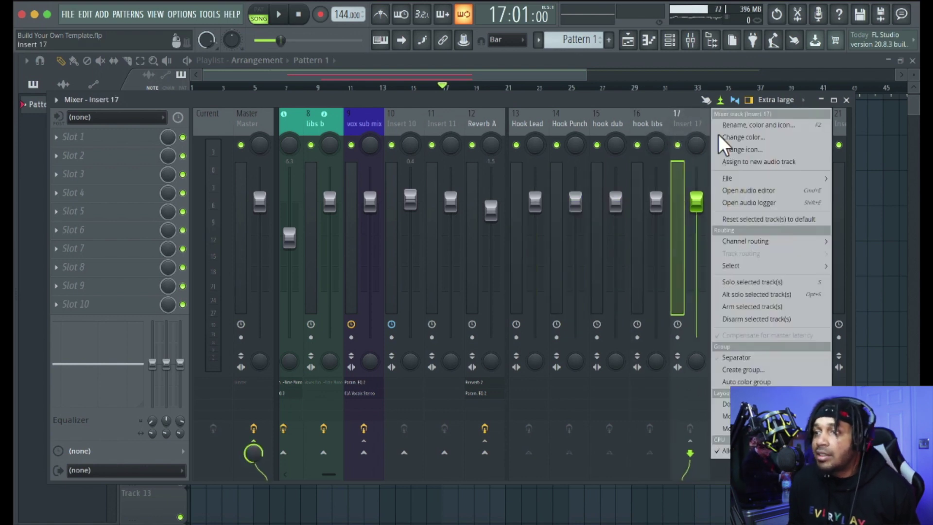
{"action": "left_click", "coordinate": [748, 126]}
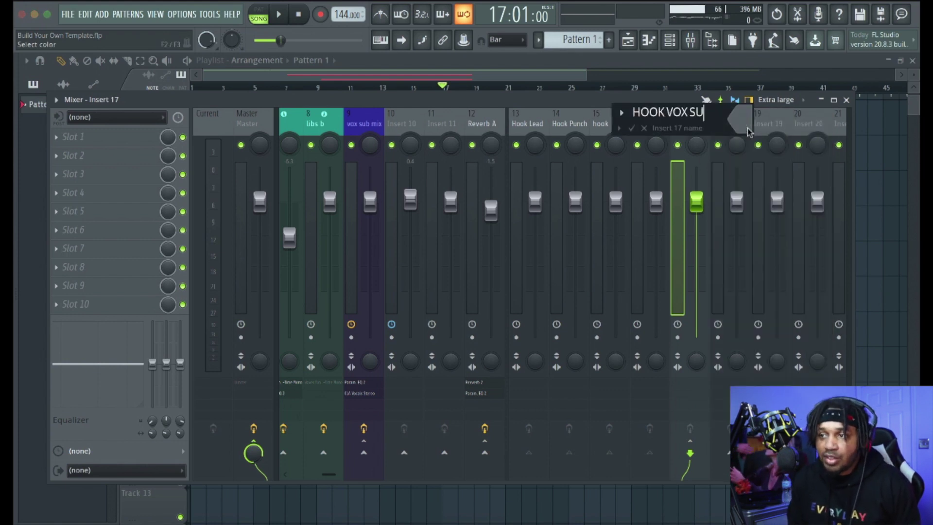
{"action": "type", "text": "HOOK VOX SUB"}
{"action": "key", "text": "Return"}
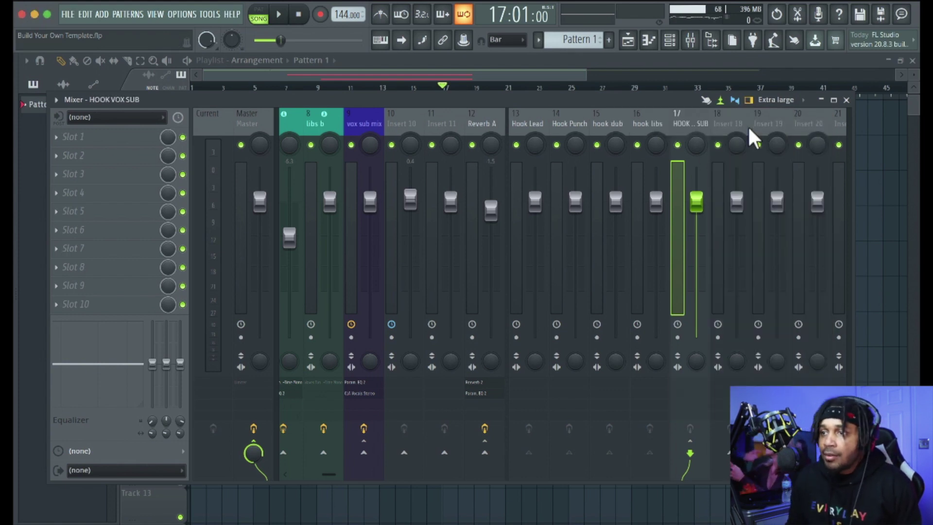
Step: Rename the hook libs mixer track as "\"
{"action": "left_click", "coordinate": [526, 119]}
{"action": "double_click", "coordinate": [657, 120]}
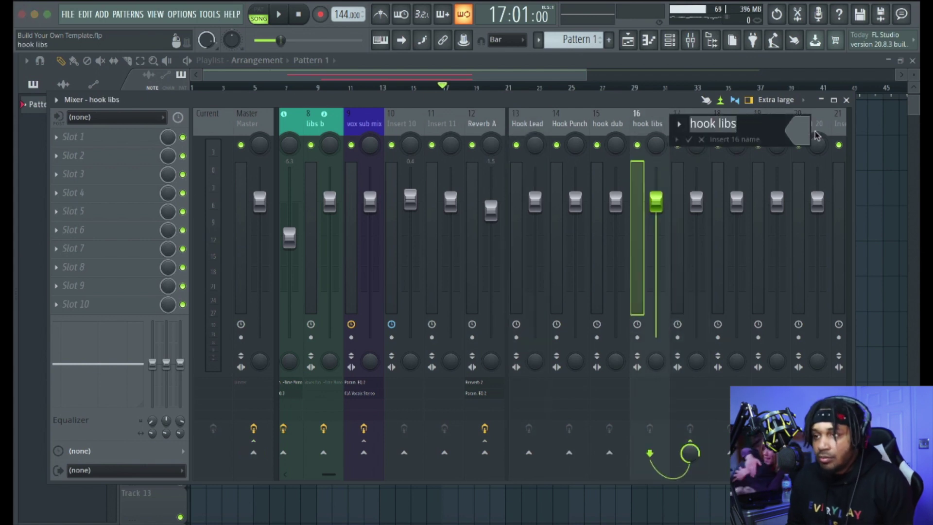
{"action": "type", "text": "\\"}
{"action": "key", "text": "Return"}
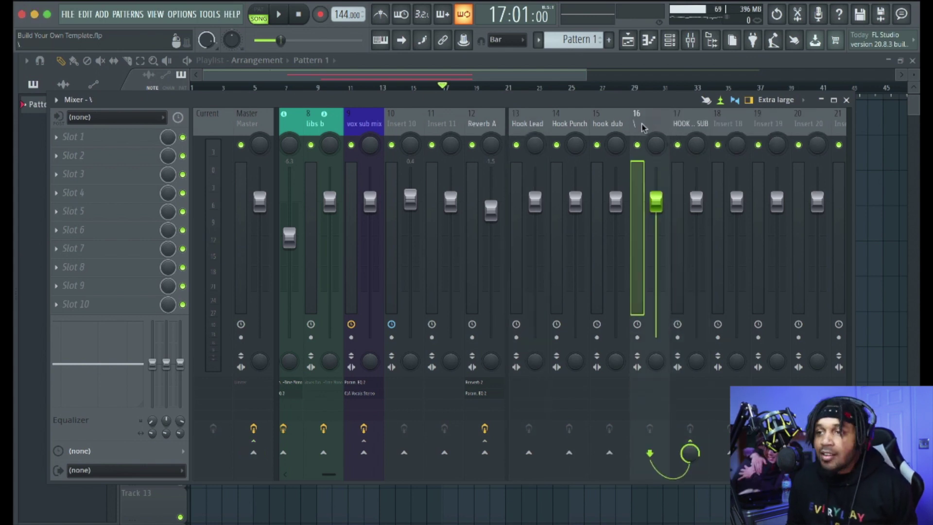
Step: Color the four hook vocal tracks, mixer tracks 13 to 16, together in Olive (#9F9F35)
{"action": "left_click", "coordinate": [535, 119]}
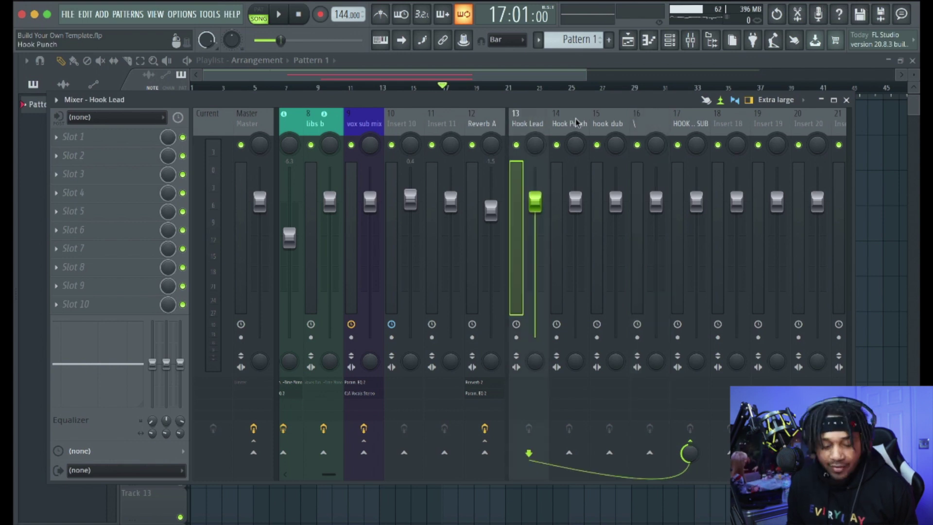
{"action": "left_click_drag", "start_coordinate": [583, 123], "coordinate": [642, 122]}
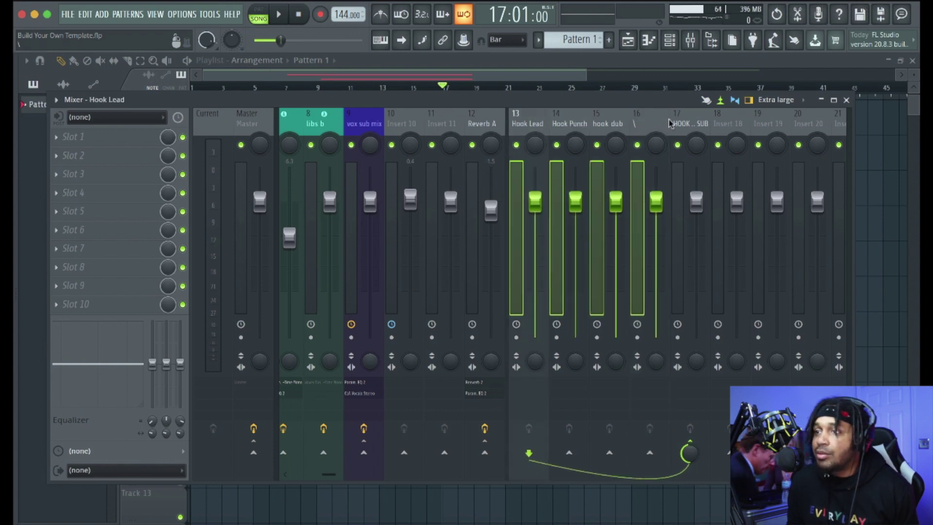
{"action": "right_click", "coordinate": [658, 119]}
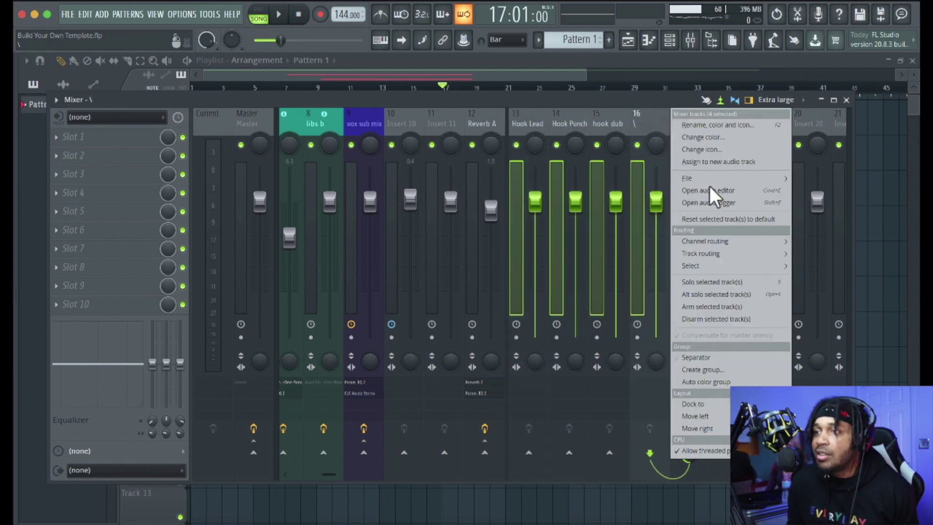
{"action": "left_click", "coordinate": [700, 138]}
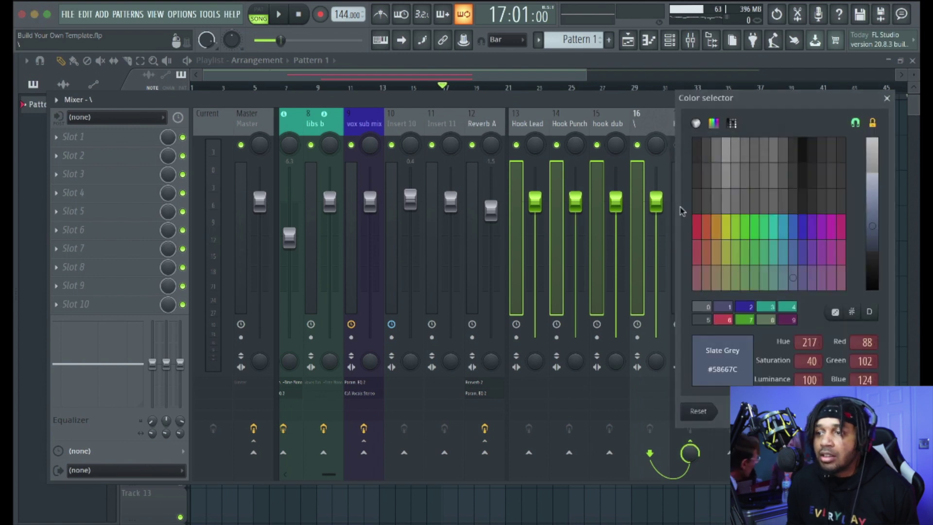
{"action": "left_click", "coordinate": [724, 227]}
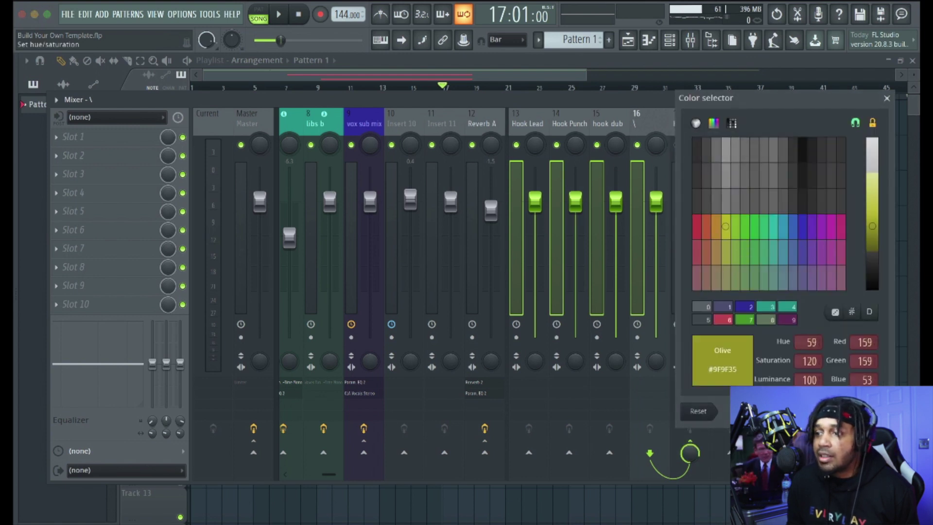
{"action": "key", "text": "Return"}
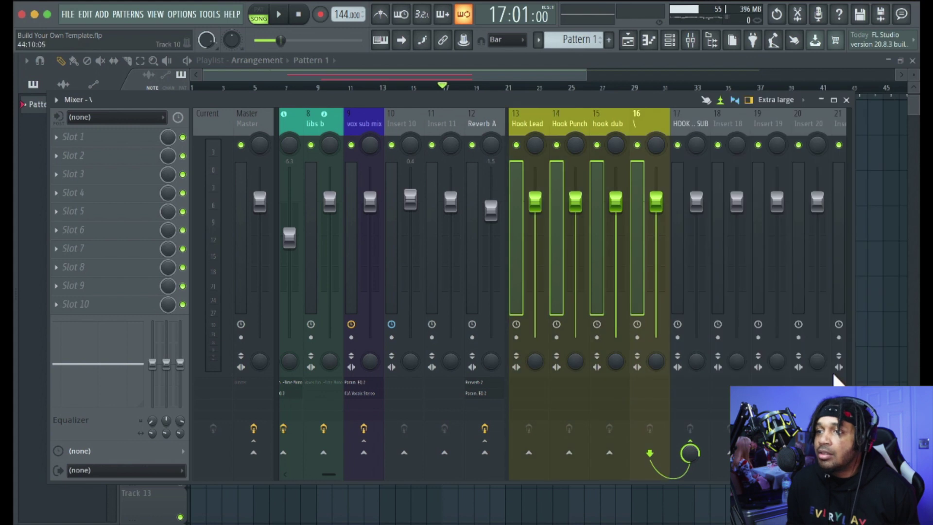
Step: Give the HOOK VOX SUB track the Midnight blue color (#35359F) from the previously used colors
{"action": "left_click", "coordinate": [683, 111]}
{"action": "right_click", "coordinate": [683, 111]}
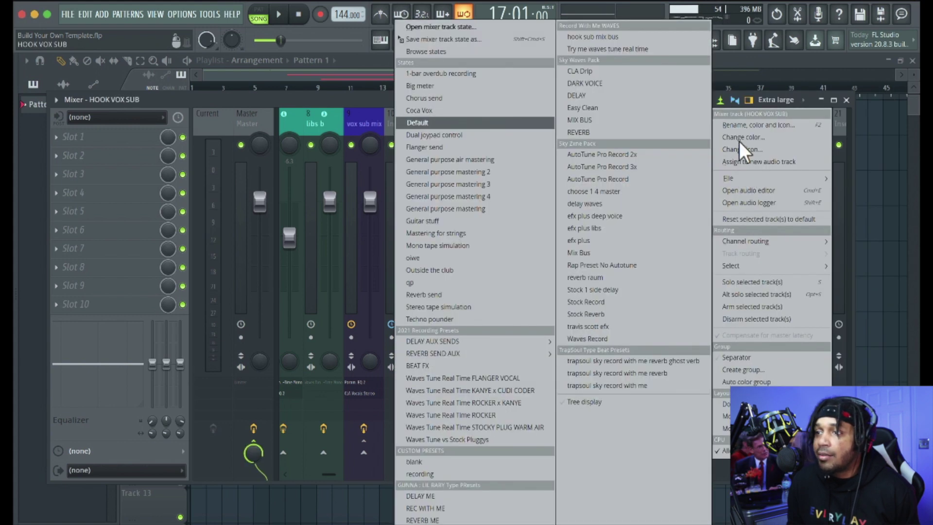
{"action": "left_click", "coordinate": [739, 136]}
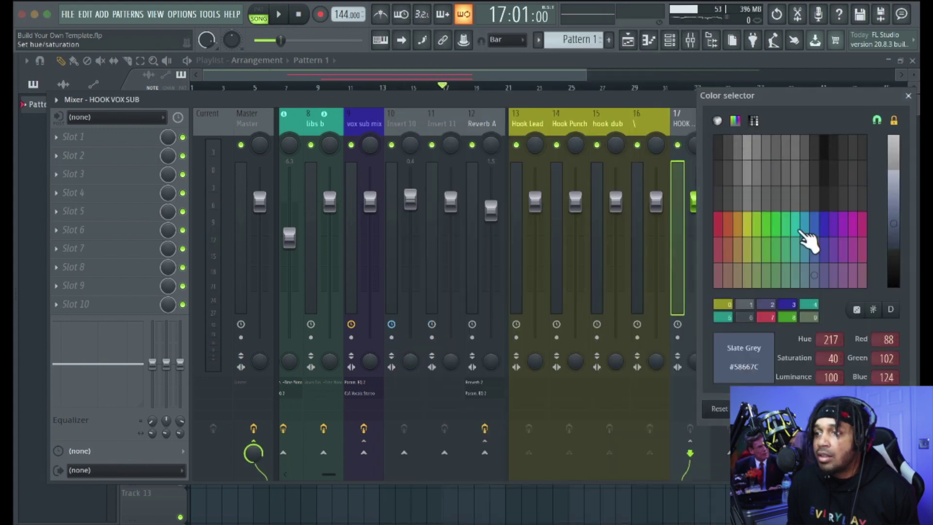
{"action": "left_click", "coordinate": [789, 306]}
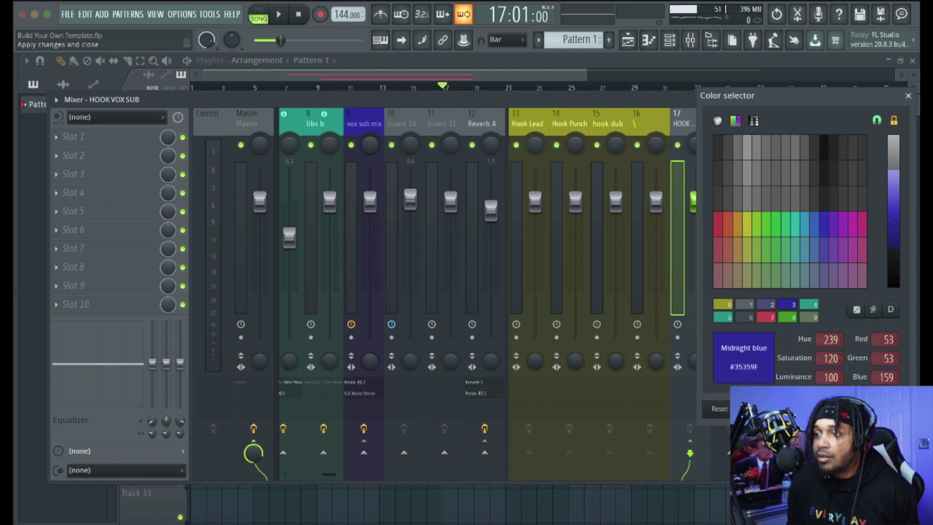
{"action": "left_click", "coordinate": [893, 408]}
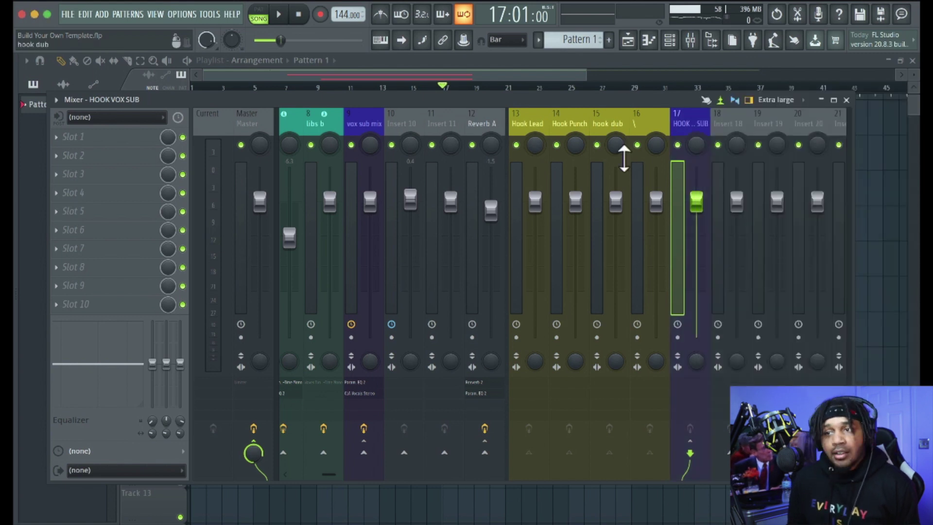
Step: Bring the playlist to the front and look over its vocal tracks and the empty tracks below them
{"action": "left_click", "coordinate": [424, 71]}
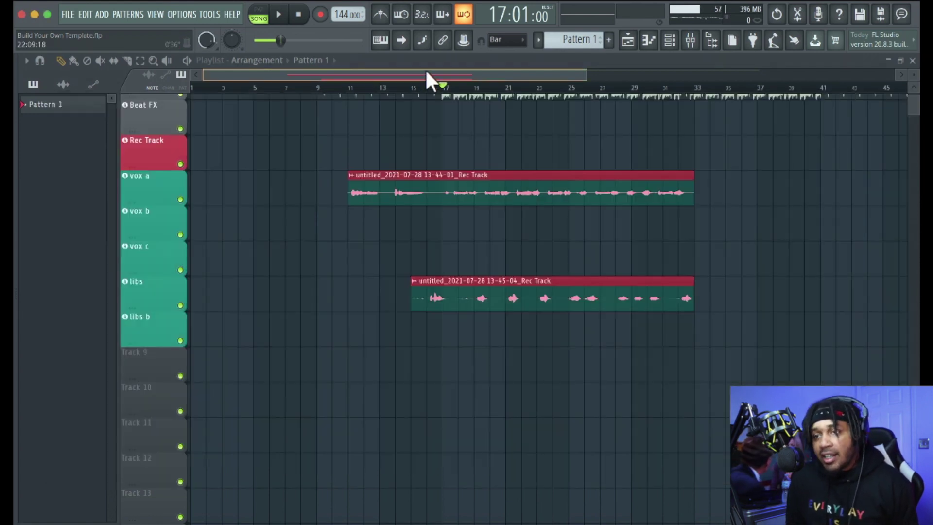
{"action": "scroll", "coordinate": [333, 198], "scroll_direction": "down", "scroll_amount": 3}
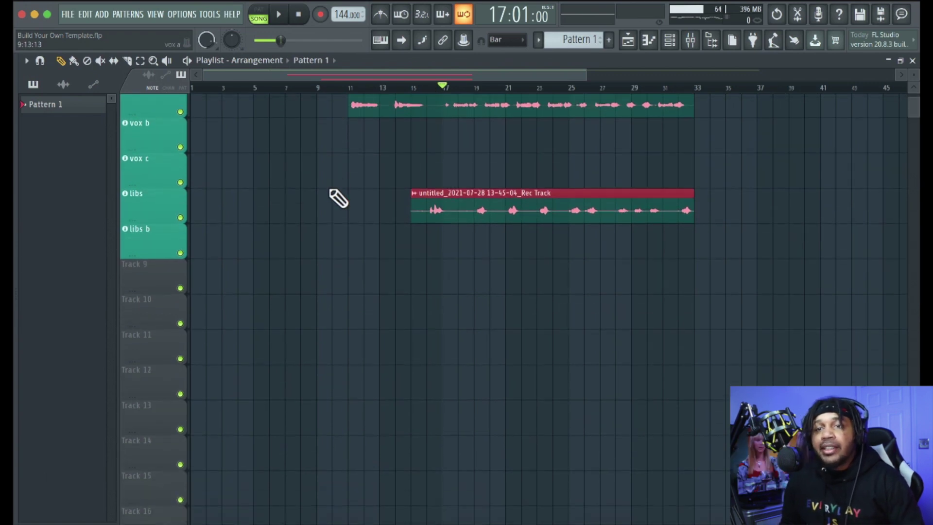
{"action": "scroll", "coordinate": [489, 184], "scroll_direction": "up", "scroll_amount": 1}
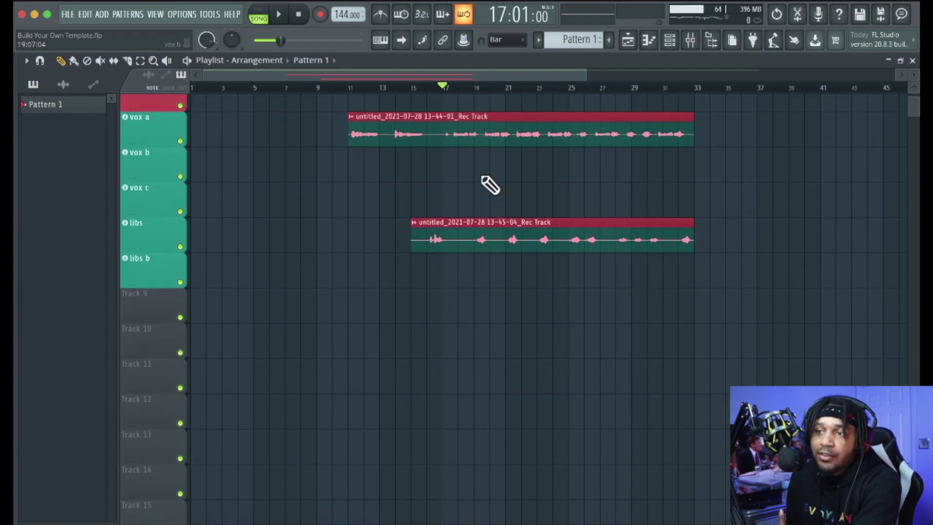
Step: Set playlist tracks 9 and 10 as audio tracks linked to the Hook Lead and Hook Punch mixer tracks
{"action": "scroll", "coordinate": [490, 184], "scroll_direction": "up", "scroll_amount": 1}
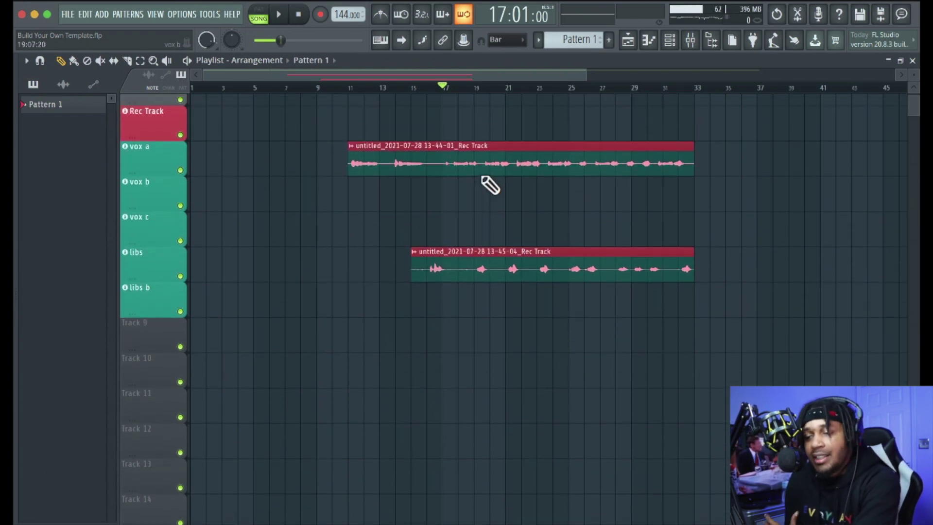
{"action": "right_click", "coordinate": [146, 336]}
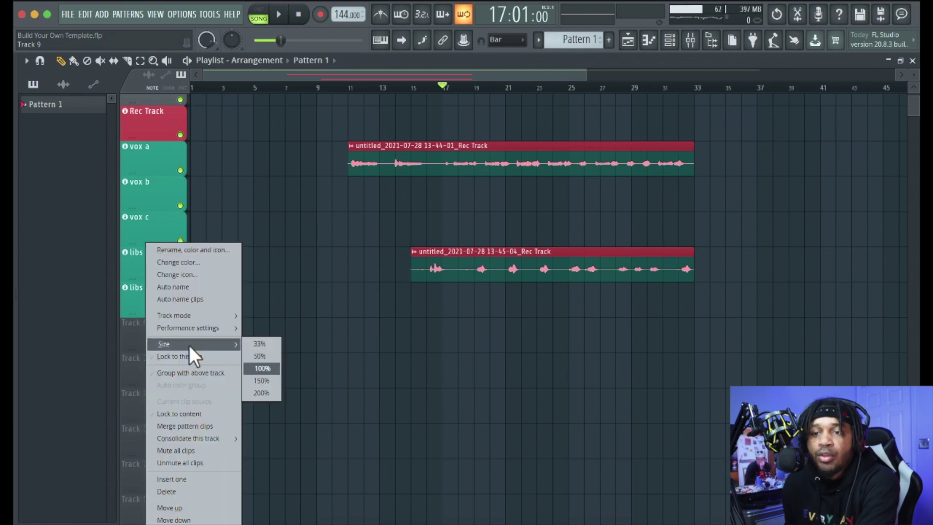
{"action": "mouse_move", "coordinate": [199, 316]}
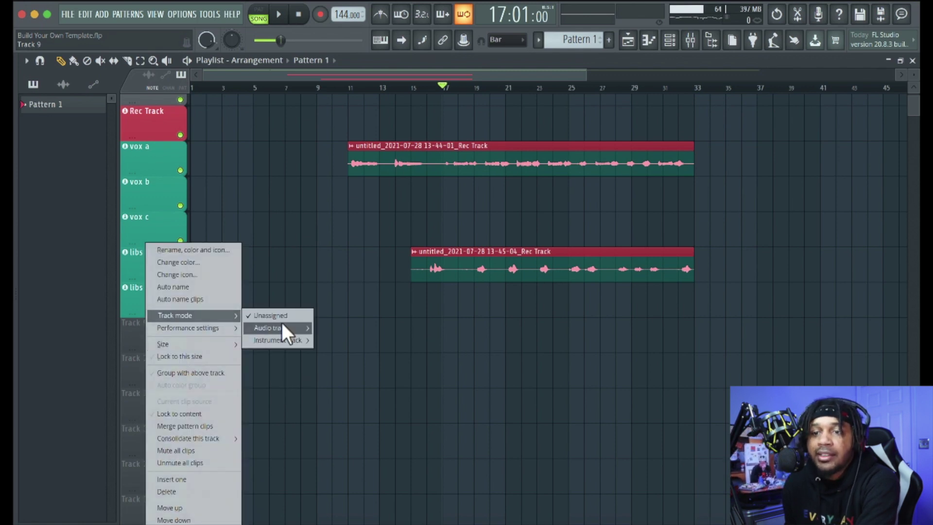
{"action": "mouse_move", "coordinate": [281, 322]}
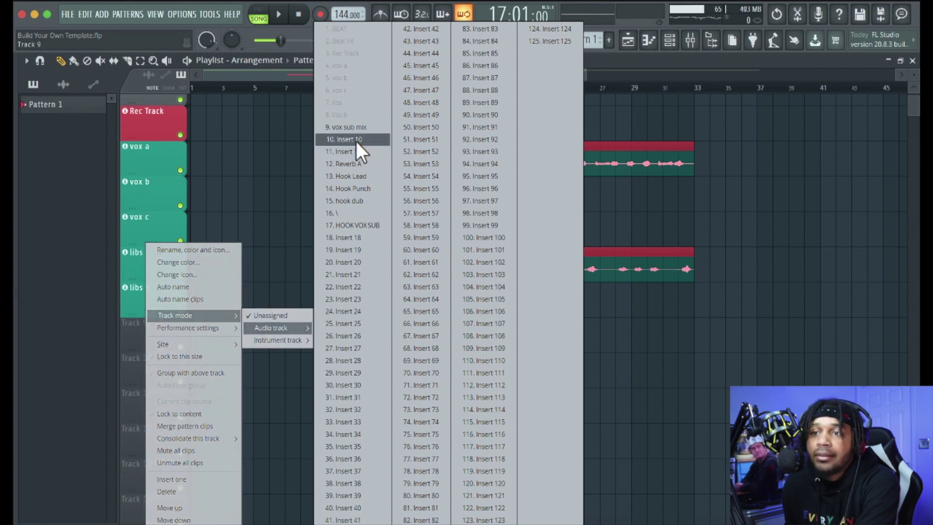
{"action": "left_click", "coordinate": [363, 176]}
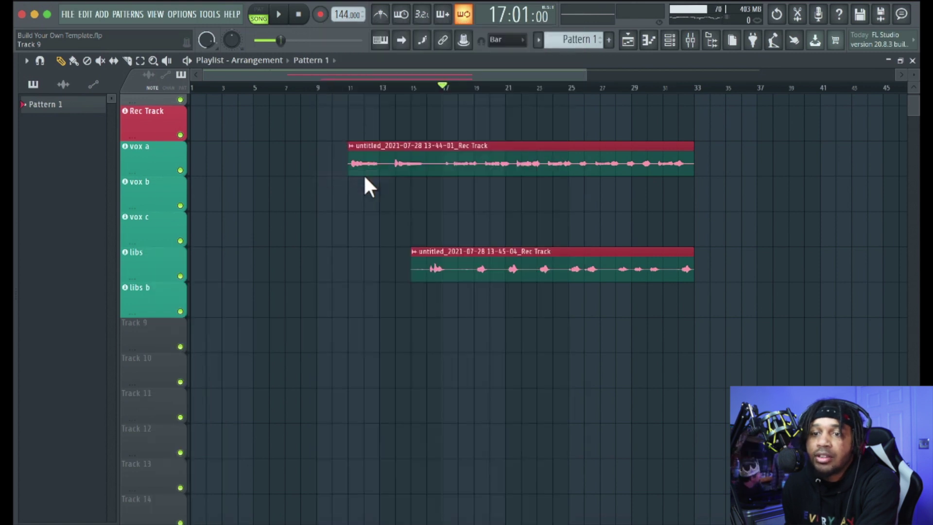
{"action": "right_click", "coordinate": [165, 374]}
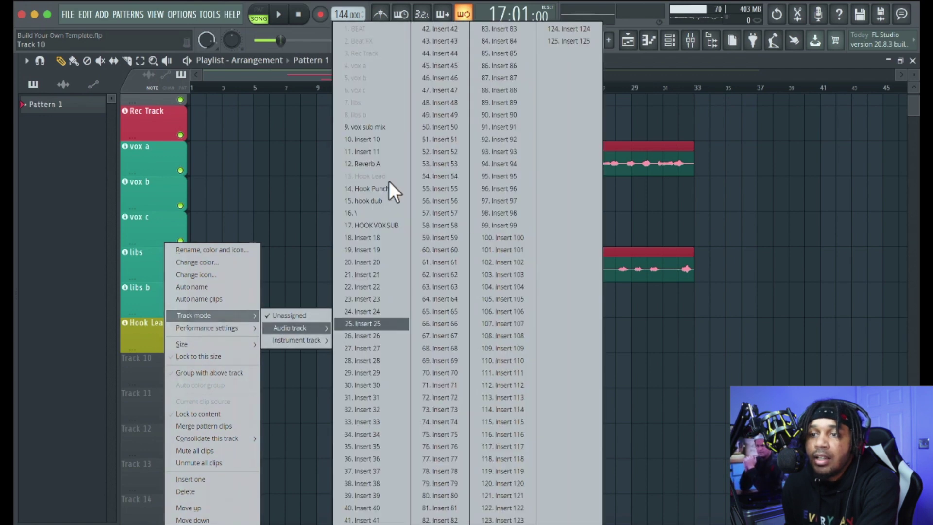
{"action": "left_click", "coordinate": [384, 191]}
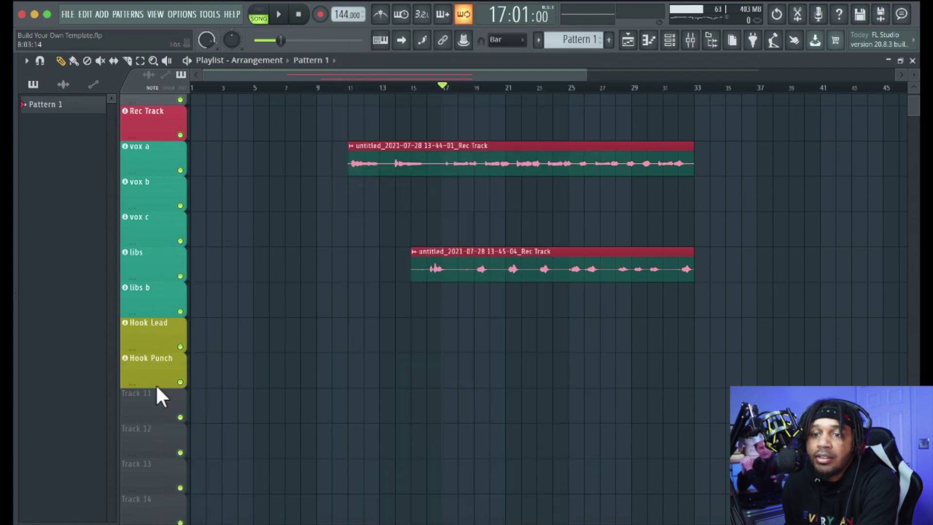
Step: Set playlist tracks 11 and 12 as audio tracks linked to the "hook dub" and "\" mixer tracks
{"action": "right_click", "coordinate": [141, 400]}
{"action": "mouse_move", "coordinate": [201, 316]}
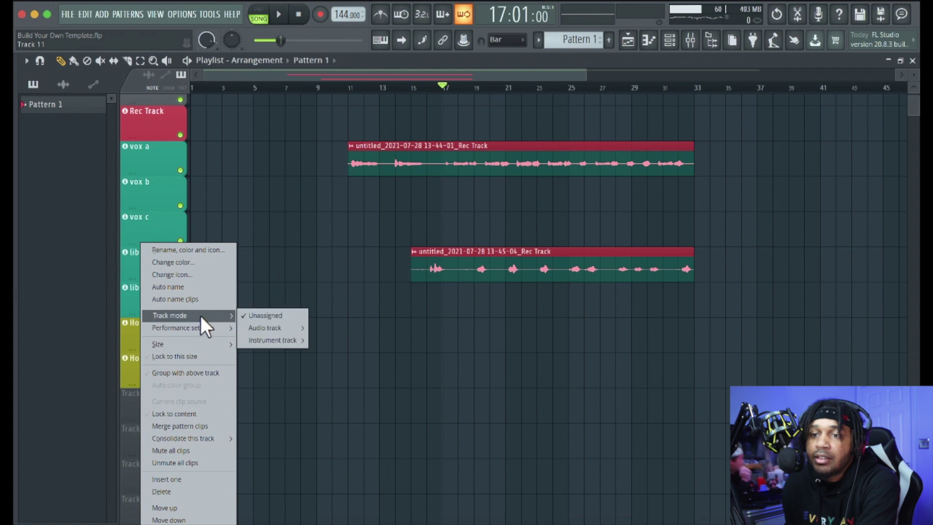
{"action": "mouse_move", "coordinate": [266, 328]}
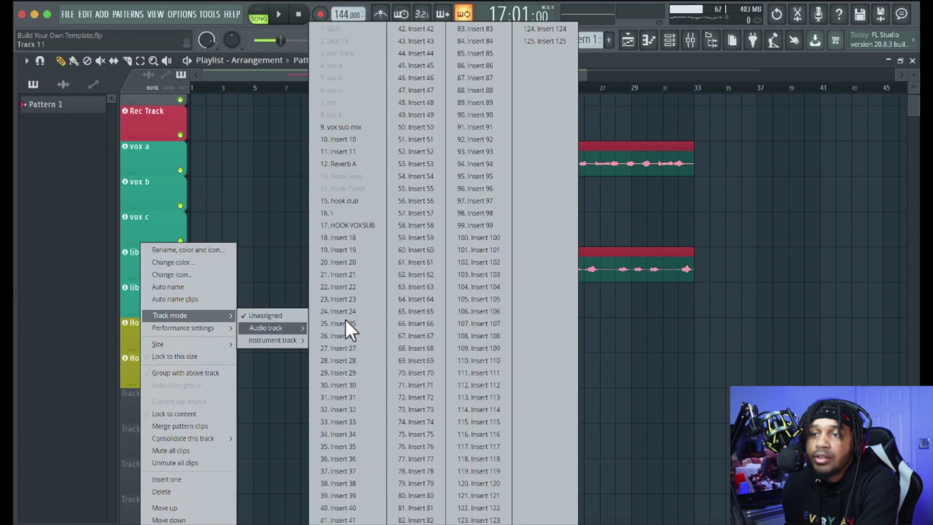
{"action": "left_click", "coordinate": [363, 201]}
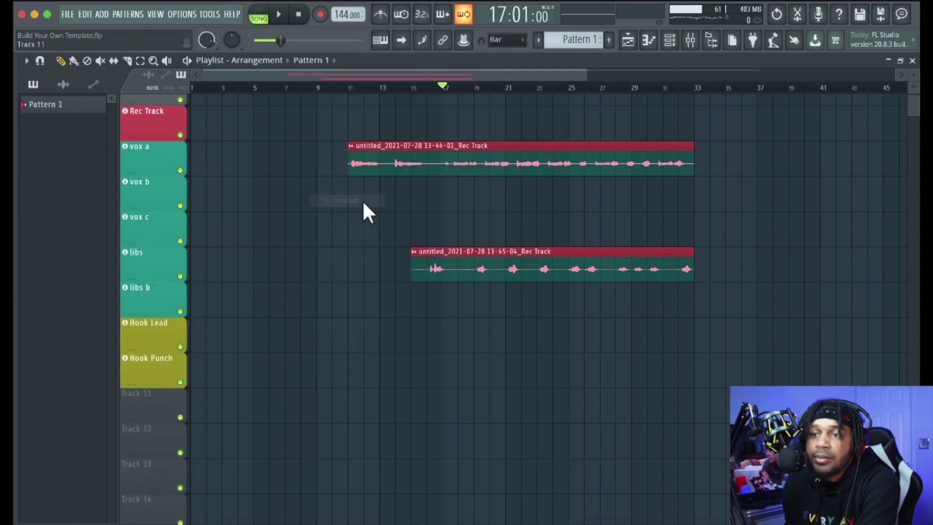
{"action": "right_click", "coordinate": [141, 436]}
{"action": "mouse_move", "coordinate": [223, 316]}
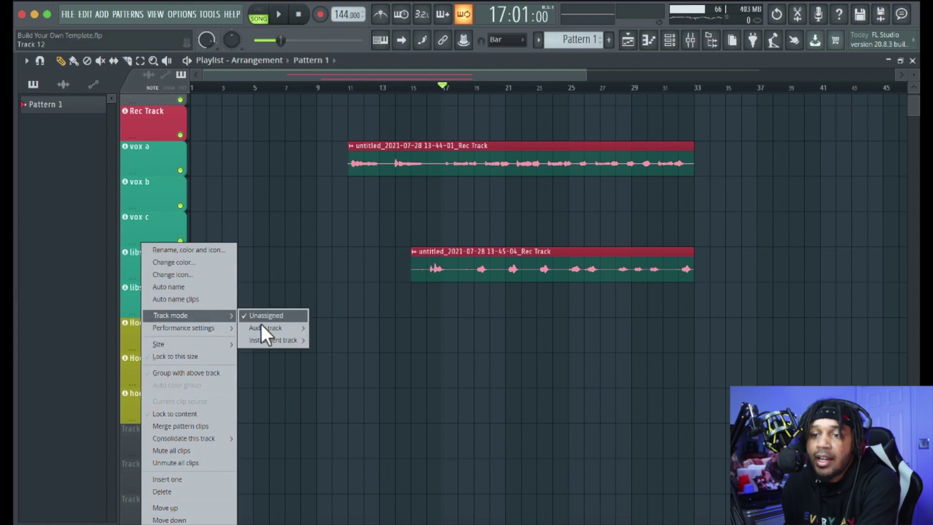
{"action": "mouse_move", "coordinate": [286, 327]}
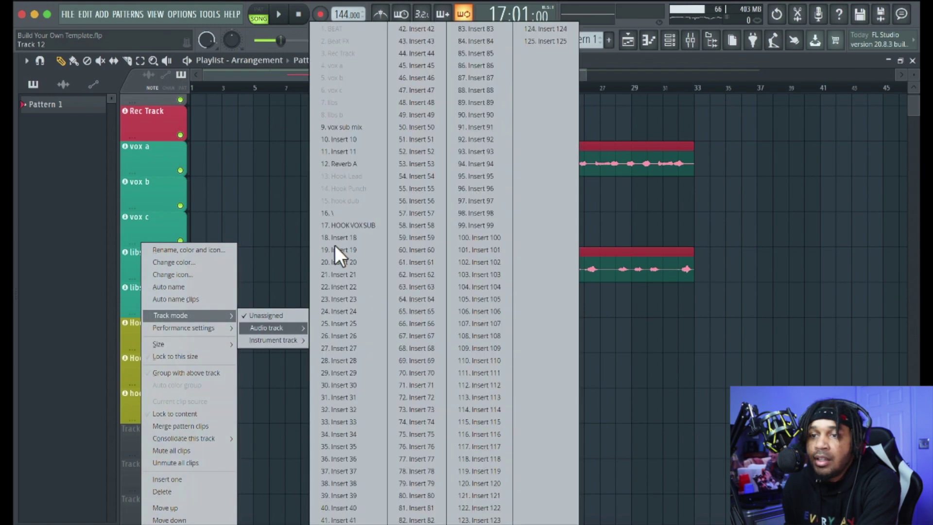
{"action": "left_click", "coordinate": [356, 213]}
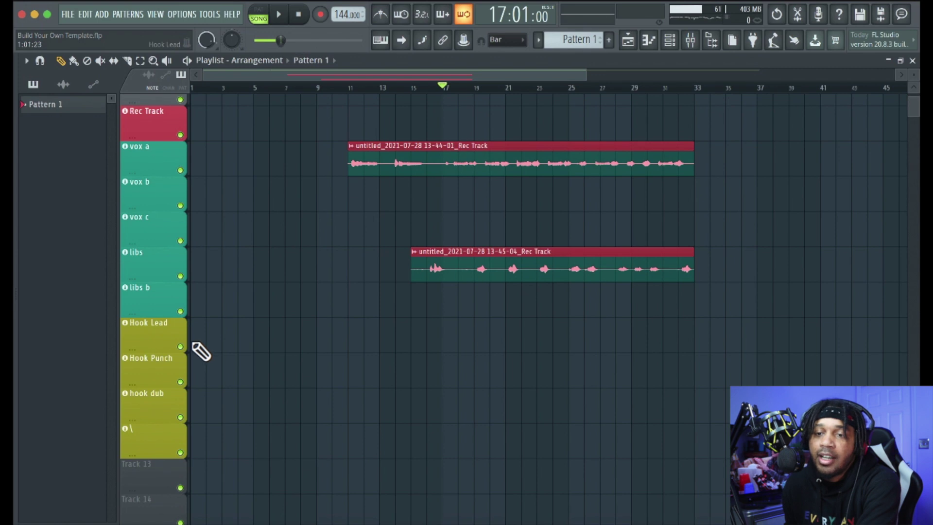
{"action": "scroll", "coordinate": [161, 325], "scroll_direction": "down", "scroll_amount": 3}
{"action": "scroll", "coordinate": [155, 315], "scroll_direction": "up", "scroll_amount": 1}
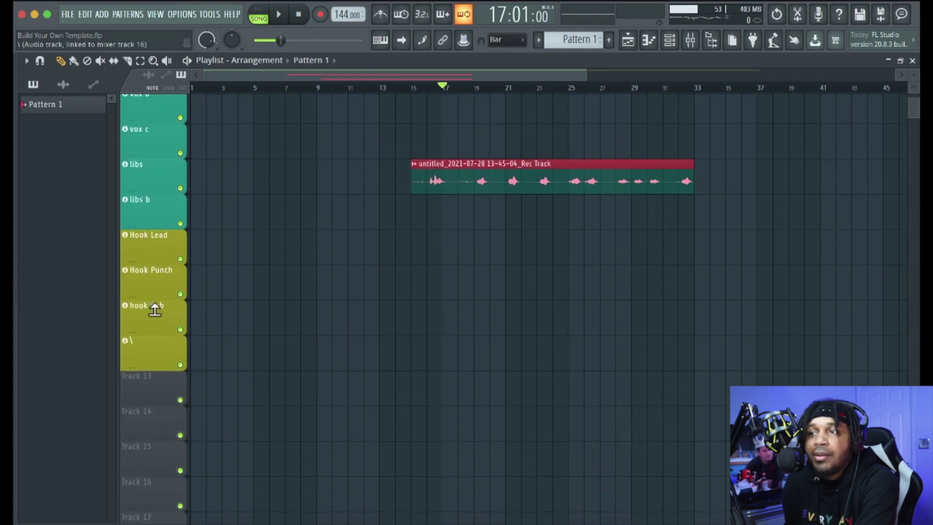
Step: Look over the saved mixer track presets available for the Hook Lead track, including the delay and reverb sends, without loading one
{"action": "left_click", "coordinate": [691, 45]}
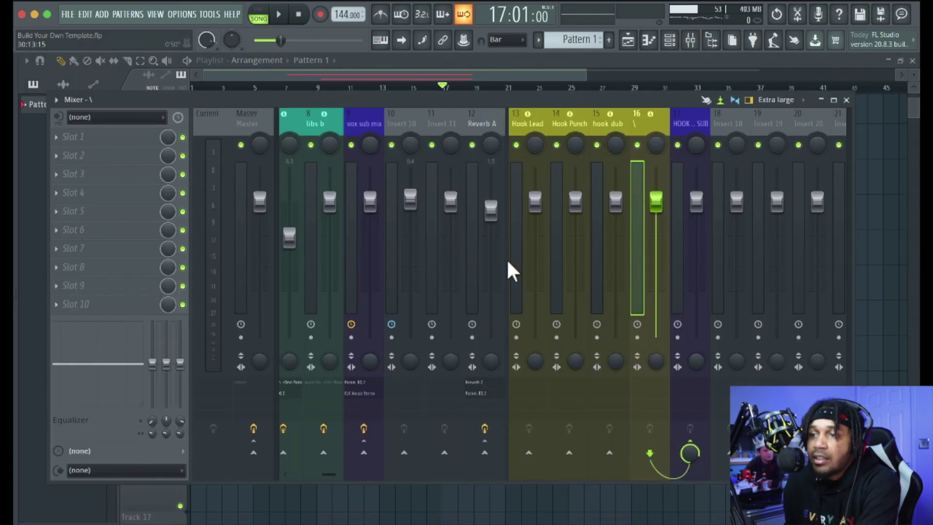
{"action": "right_click", "coordinate": [532, 113]}
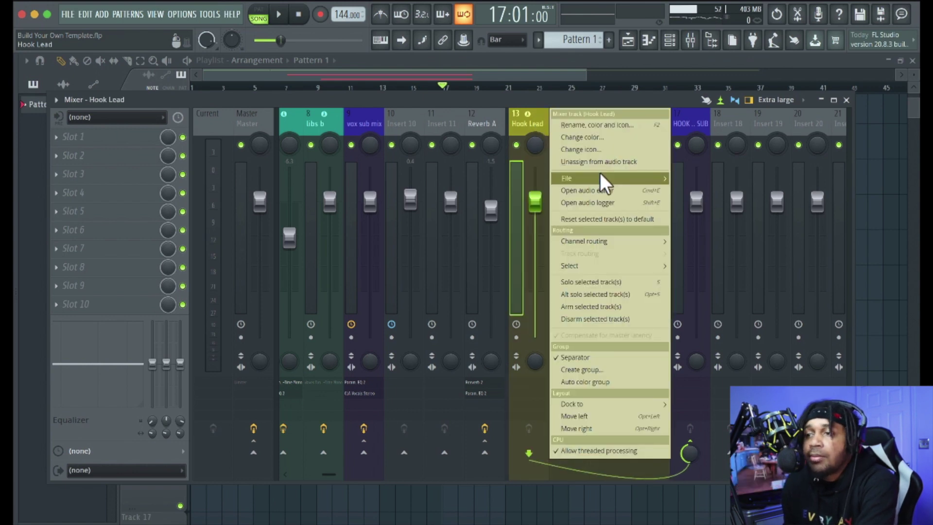
{"action": "mouse_move", "coordinate": [599, 172]}
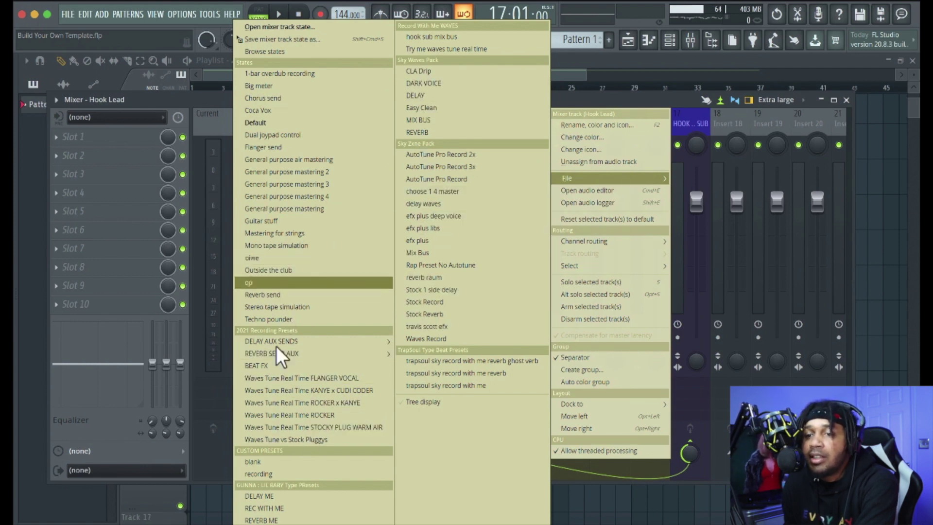
{"action": "mouse_move", "coordinate": [350, 344]}
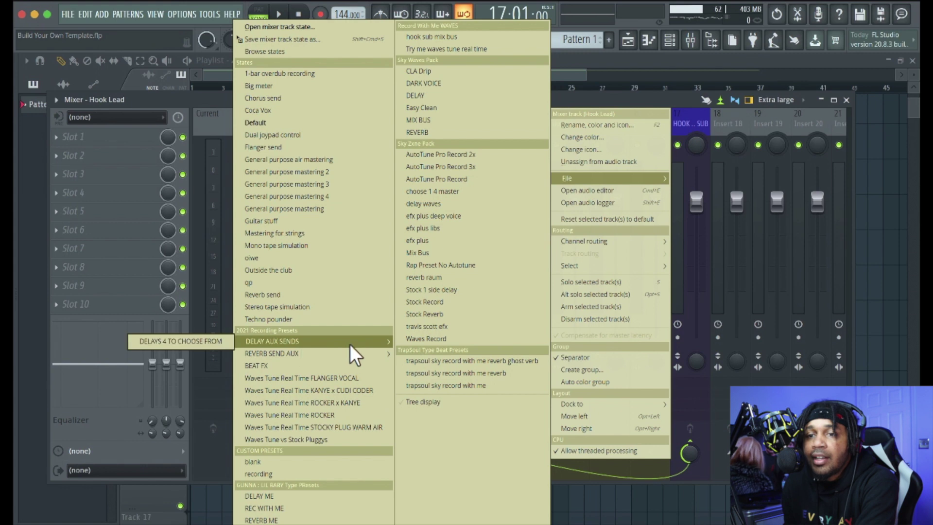
{"action": "mouse_move", "coordinate": [253, 354]}
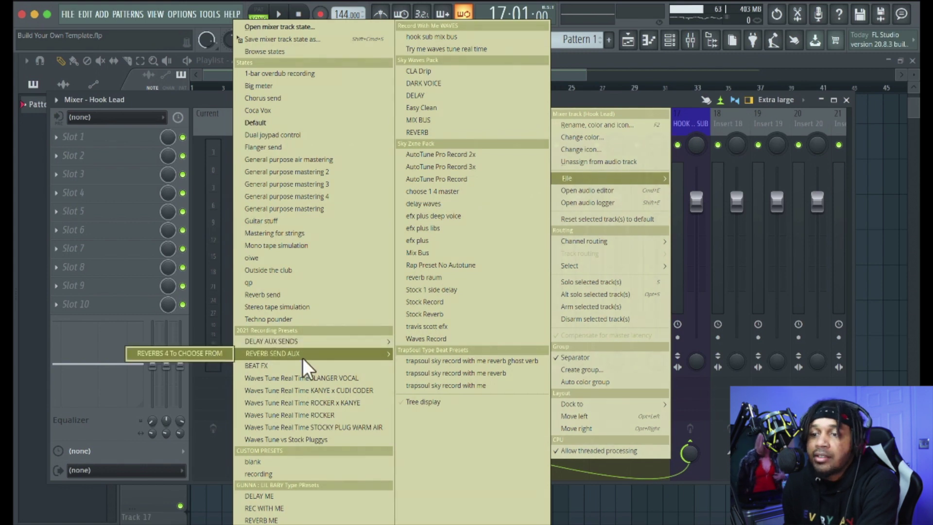
{"action": "left_click", "coordinate": [652, 95]}
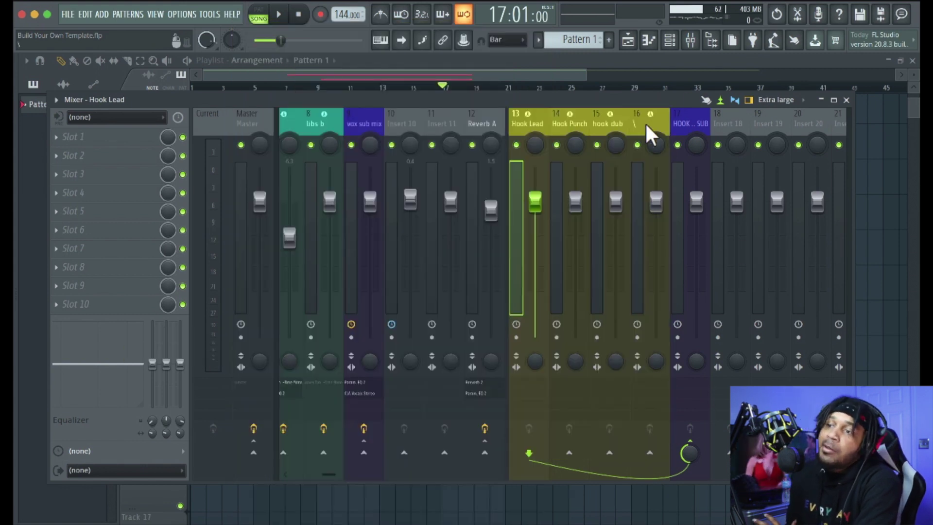
Step: Review the mixer and playlist vocal tracks together, and play the song from bar 11, where the vox a clip starts
{"action": "left_click_drag", "start_coordinate": [329, 473], "coordinate": [273, 471]}
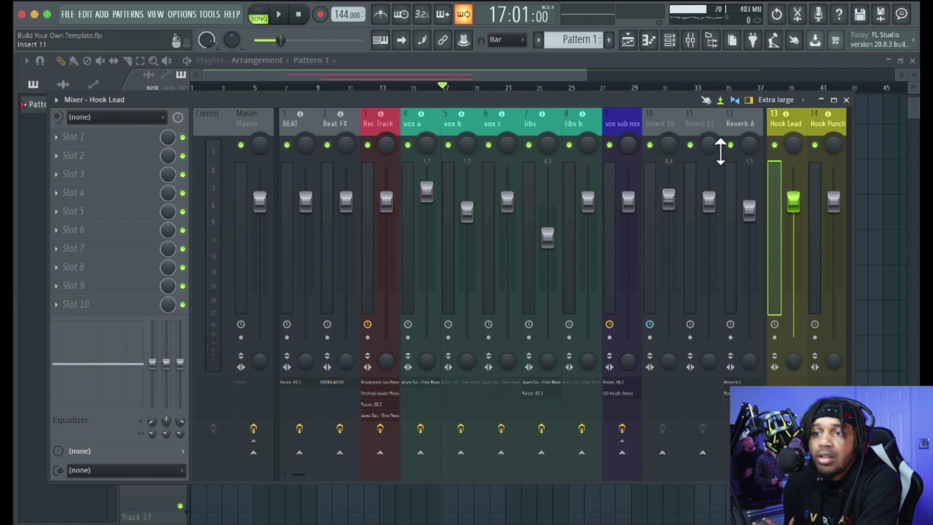
{"action": "left_click_drag", "start_coordinate": [343, 99], "coordinate": [316, 377]}
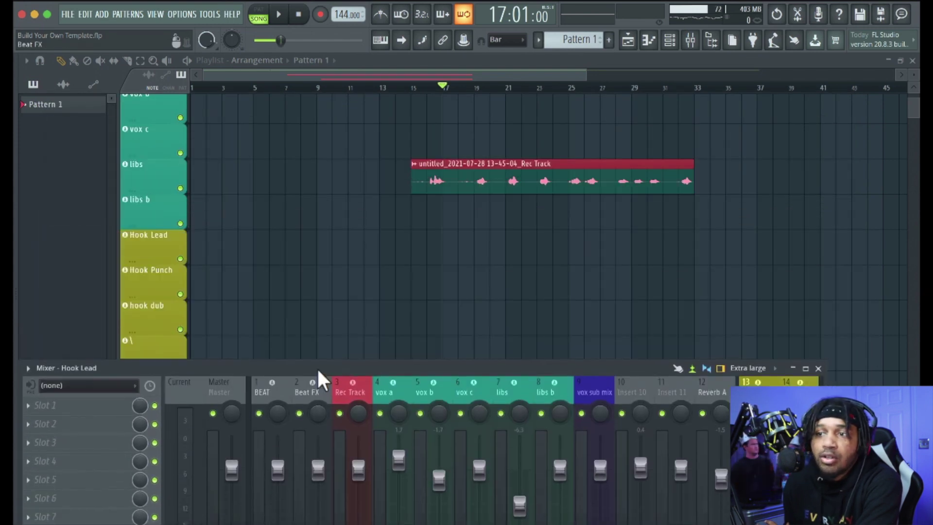
{"action": "scroll", "coordinate": [418, 184], "scroll_direction": "up", "scroll_amount": 5}
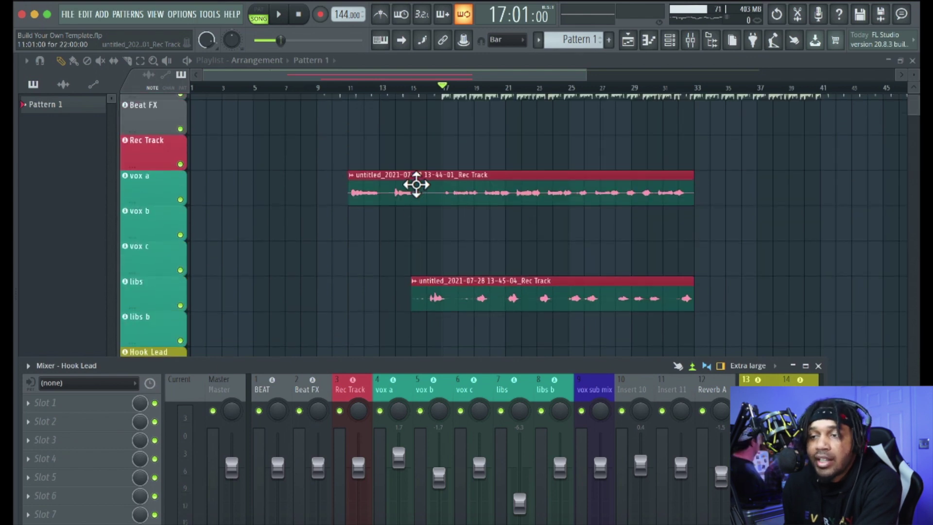
{"action": "scroll", "coordinate": [416, 185], "scroll_direction": "up", "scroll_amount": 2}
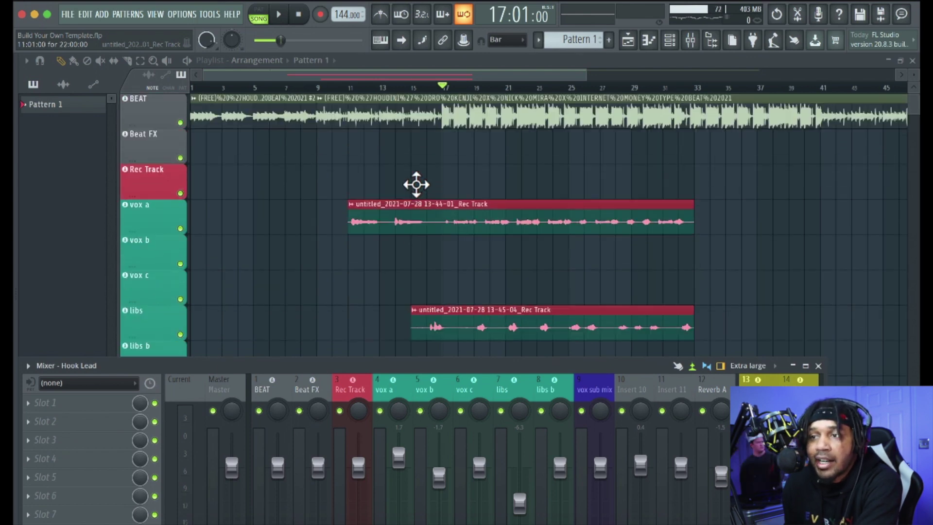
{"action": "left_click", "coordinate": [350, 88]}
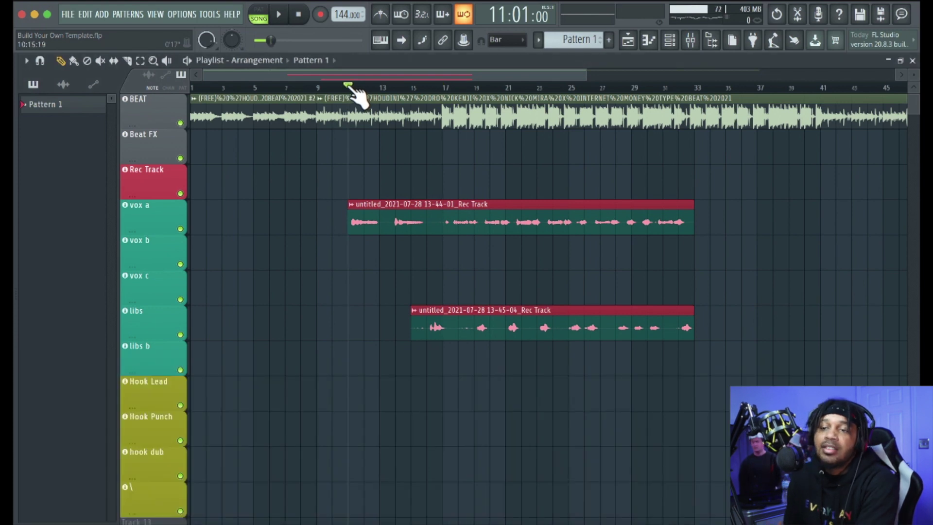
{"action": "key", "text": "space"}
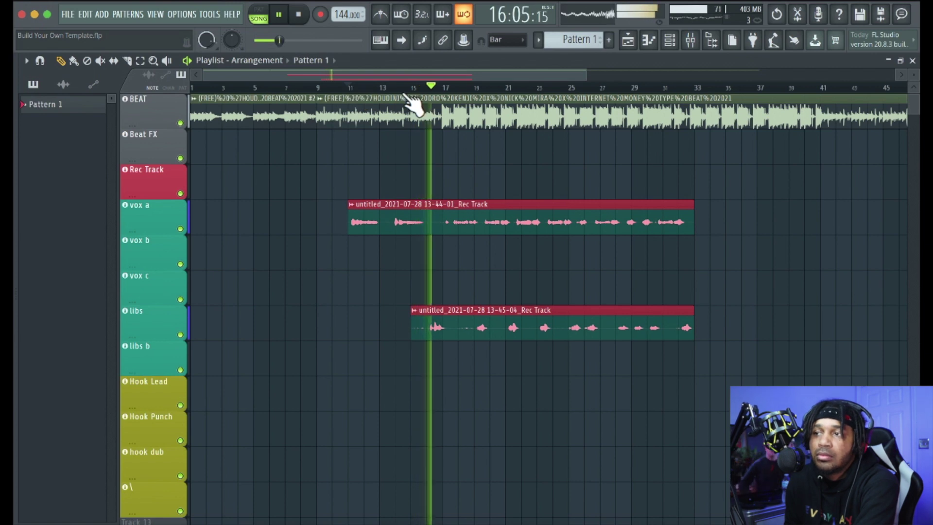
Step: Show the mixer during playback and set the levels of libs to -2.2 dB, vox a to 0.6 dB and BEAT to -2.1 dB
{"action": "left_click", "coordinate": [691, 42]}
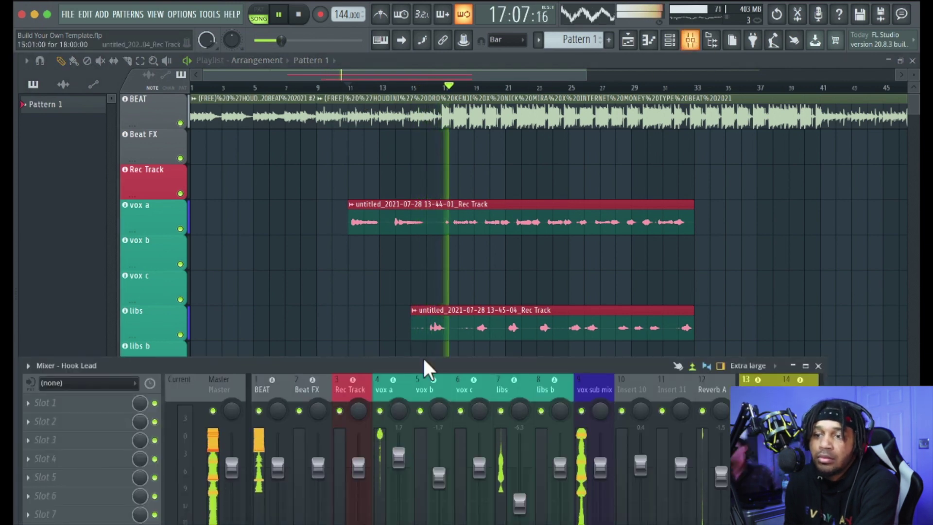
{"action": "left_click_drag", "start_coordinate": [456, 308], "coordinate": [445, 148]}
{"action": "left_click", "coordinate": [531, 165]}
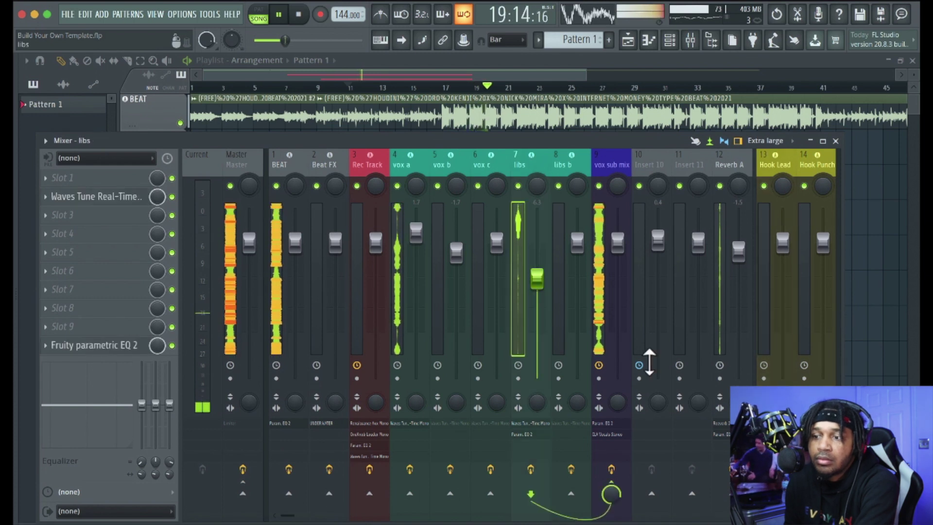
{"action": "left_click_drag", "start_coordinate": [537, 278], "coordinate": [537, 255]}
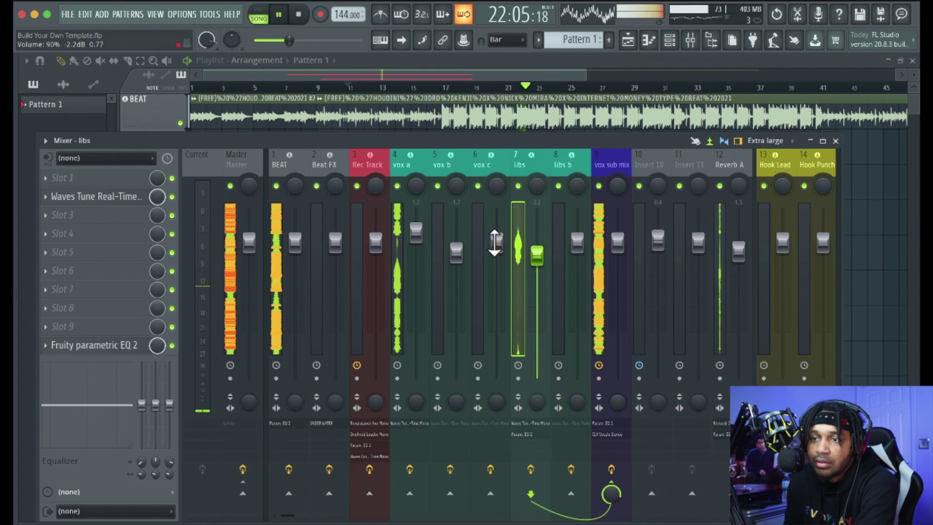
{"action": "left_click_drag", "start_coordinate": [415, 232], "coordinate": [416, 238]}
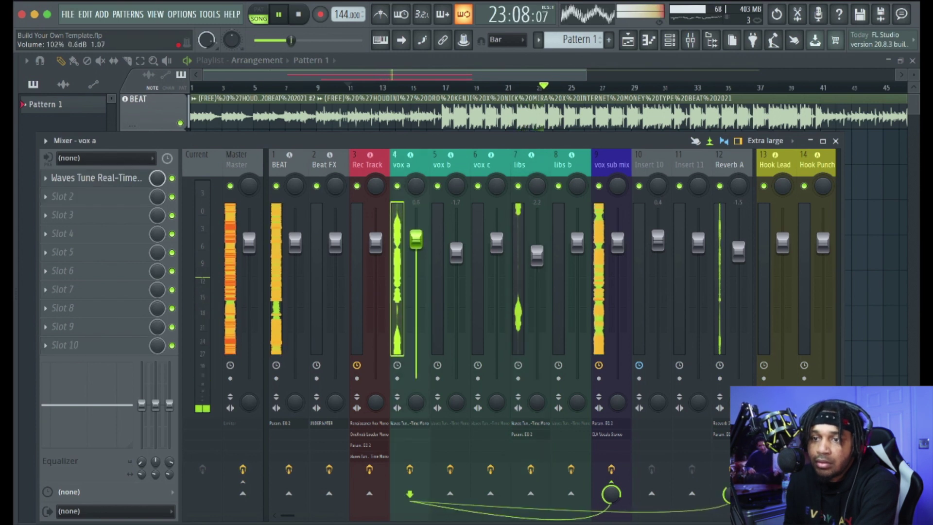
{"action": "left_click_drag", "start_coordinate": [289, 241], "coordinate": [289, 256]}
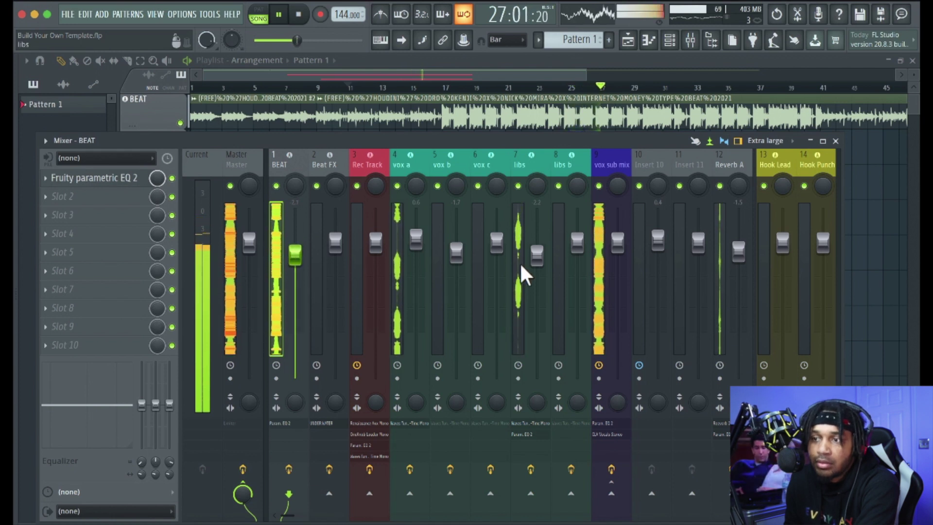
Step: Lower the libs mixer track to -4.7 dB and further to -6.1 dB, and stop playback
{"action": "left_click_drag", "start_coordinate": [537, 255], "coordinate": [537, 269]}
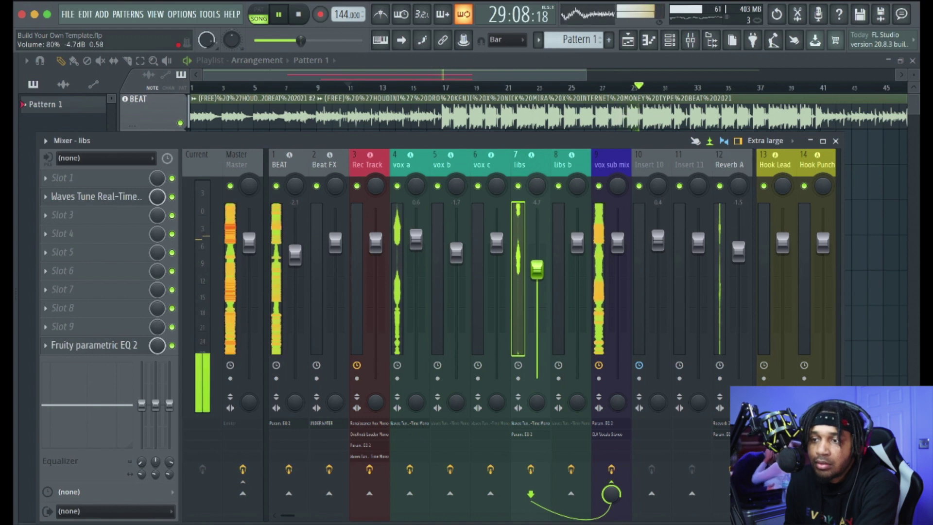
{"action": "left_click_drag", "start_coordinate": [537, 269], "coordinate": [535, 276]}
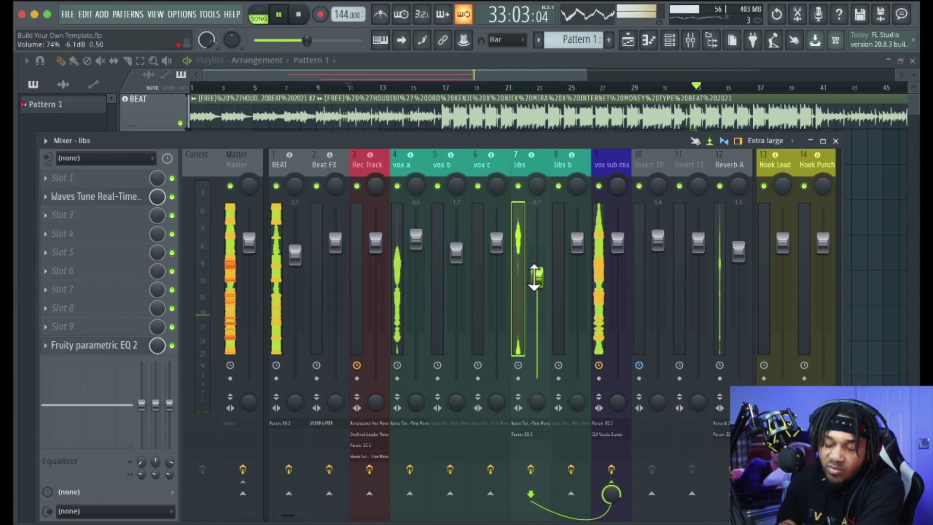
{"action": "key", "text": "space"}
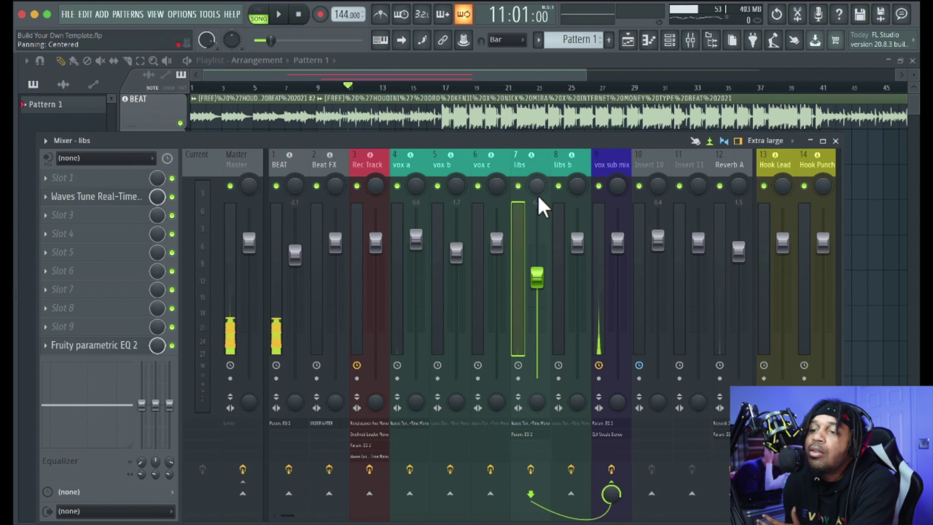
{"action": "left_click_drag", "start_coordinate": [532, 184], "coordinate": [532, 188]}
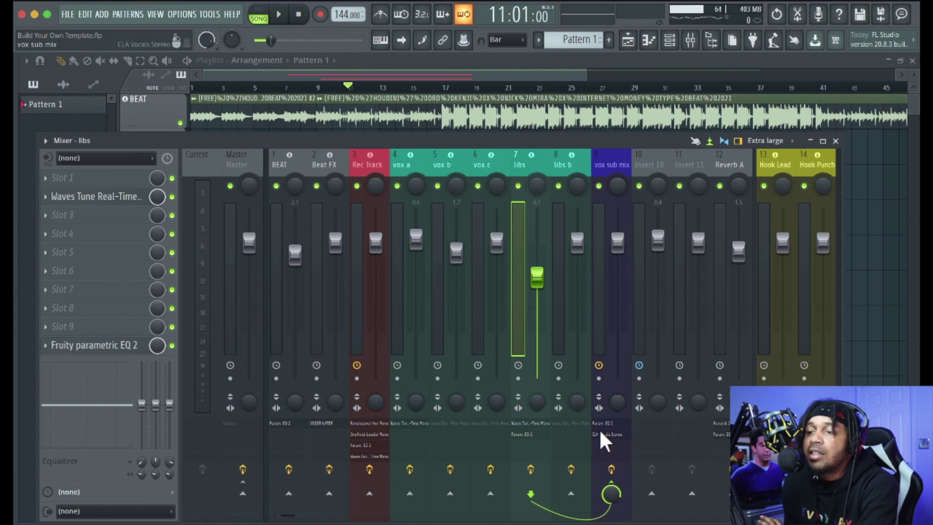
Step: Play the song briefly from bar 11, and move band 7 of the libs track's parametric EQ to 13831 Hz
{"action": "key", "text": "space"}
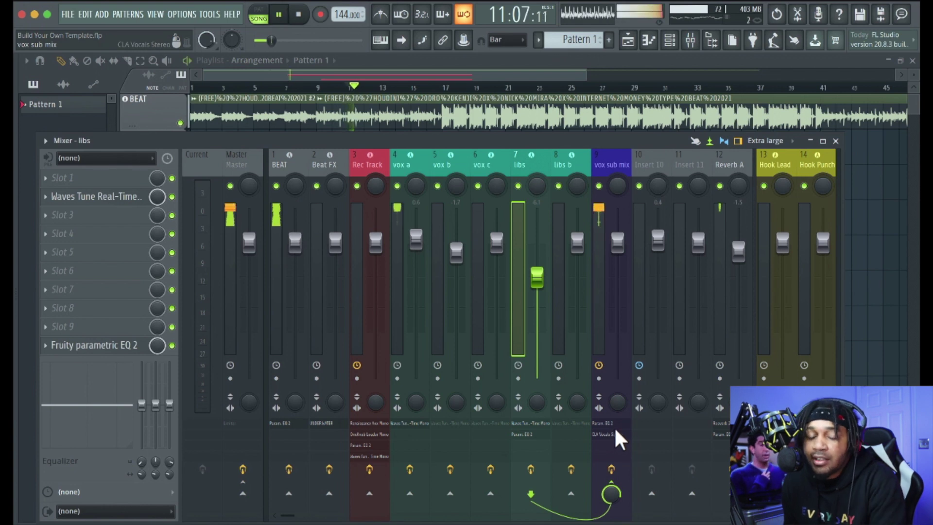
{"action": "key", "text": "space"}
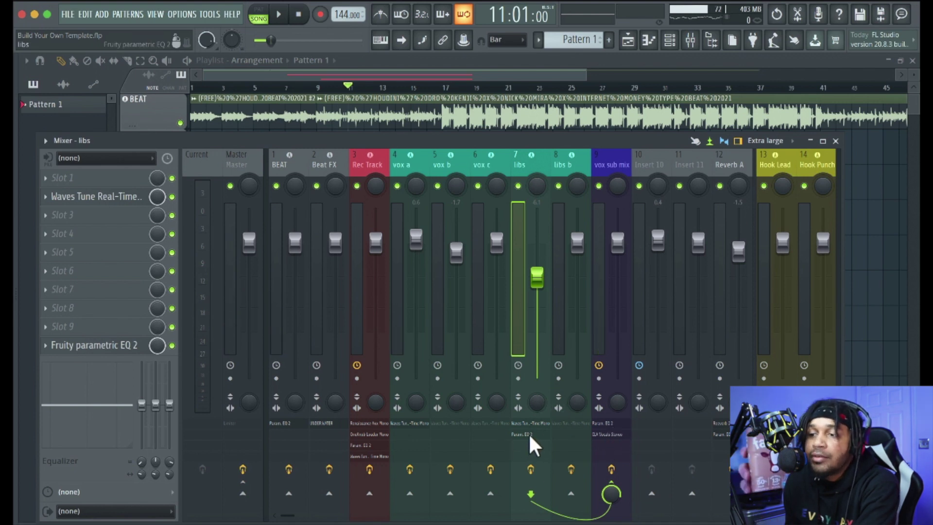
{"action": "left_click", "coordinate": [528, 433]}
{"action": "key", "text": "Escape"}
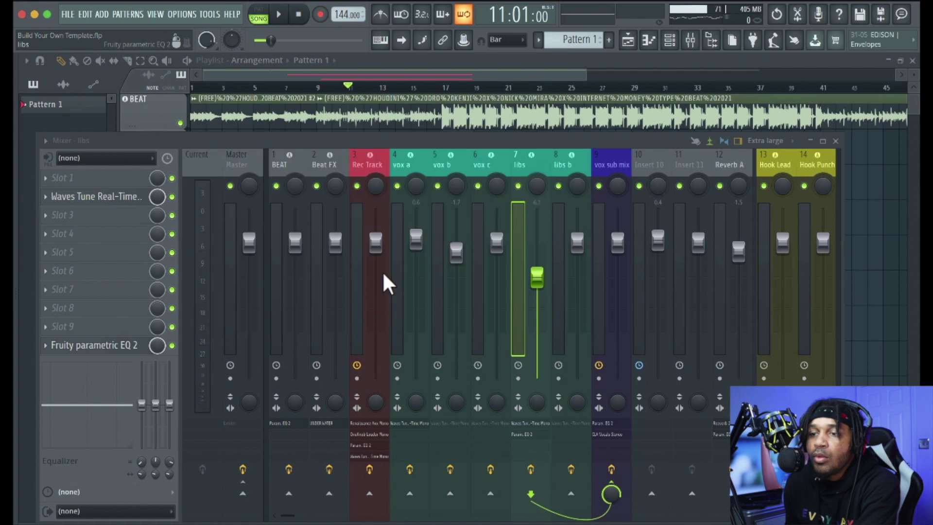
{"action": "left_click", "coordinate": [534, 433]}
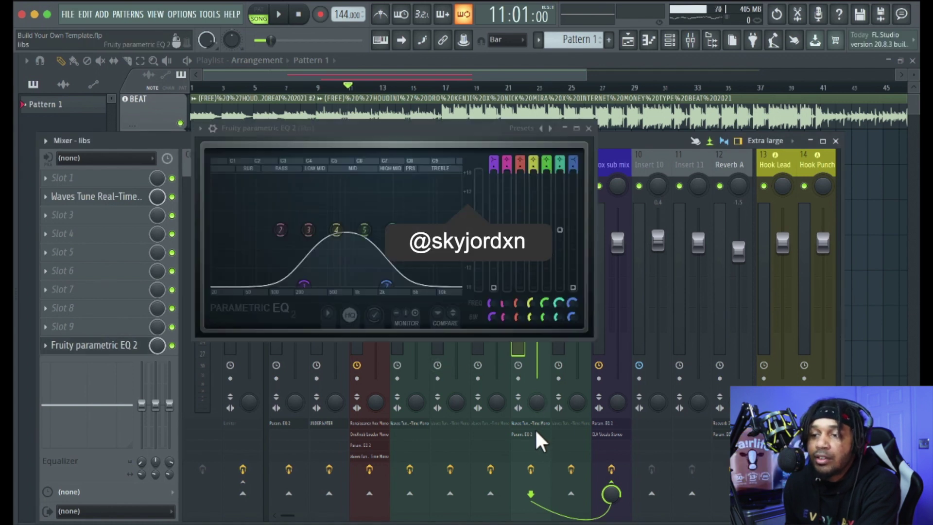
{"action": "left_click_drag", "start_coordinate": [410, 291], "coordinate": [579, 285]}
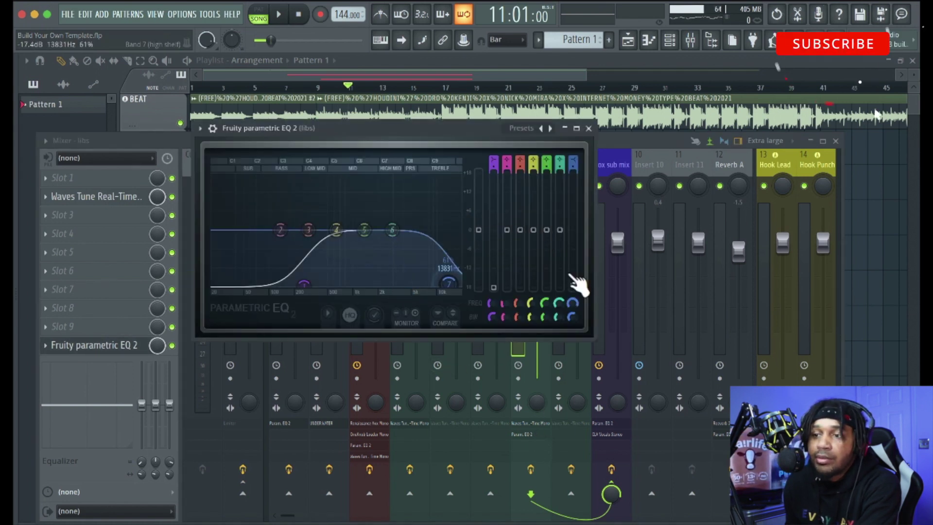
{"action": "left_click", "coordinate": [588, 128]}
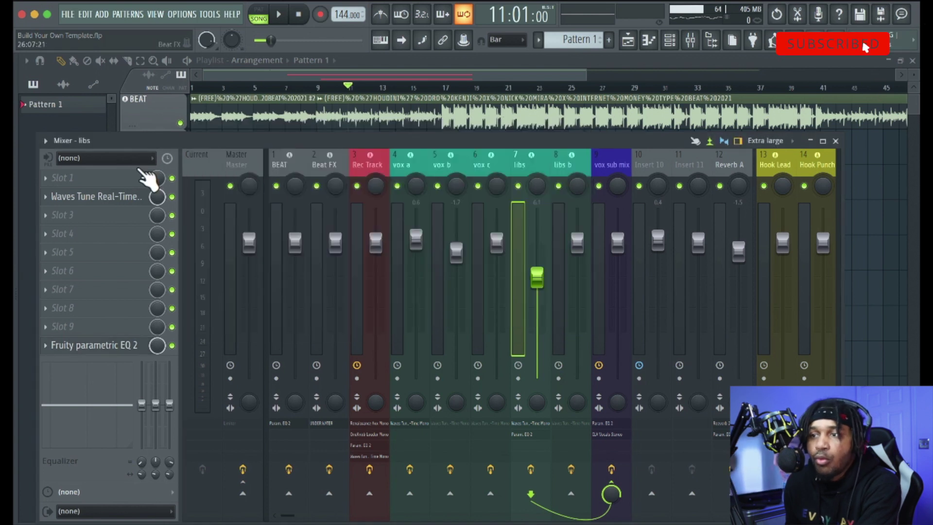
Step: Look through the effect chains of the vox a, vox b, vox c, libs and libs b tracks and of vox sub mix
{"action": "left_click", "coordinate": [416, 172]}
{"action": "left_click", "coordinate": [451, 156]}
{"action": "left_click", "coordinate": [491, 156]}
{"action": "left_click", "coordinate": [531, 156]}
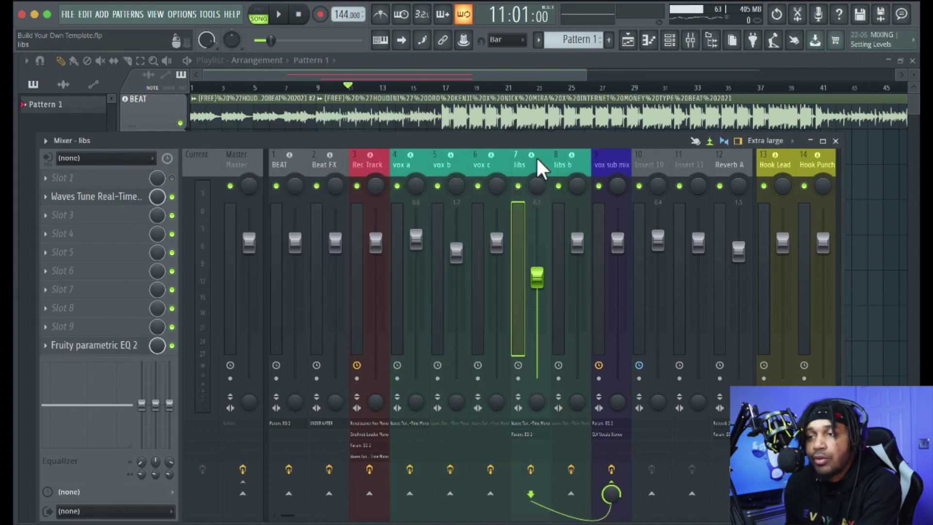
{"action": "left_click", "coordinate": [549, 157]}
{"action": "left_click", "coordinate": [515, 155]}
{"action": "left_click", "coordinate": [483, 155]}
{"action": "left_click", "coordinate": [444, 155]}
{"action": "left_click", "coordinate": [409, 157]}
{"action": "left_click", "coordinate": [477, 157]}
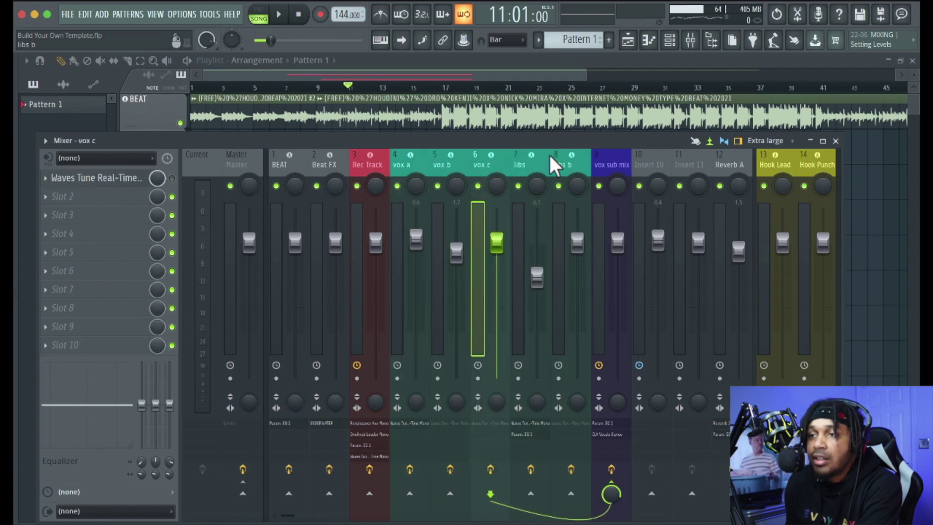
{"action": "left_click", "coordinate": [611, 166]}
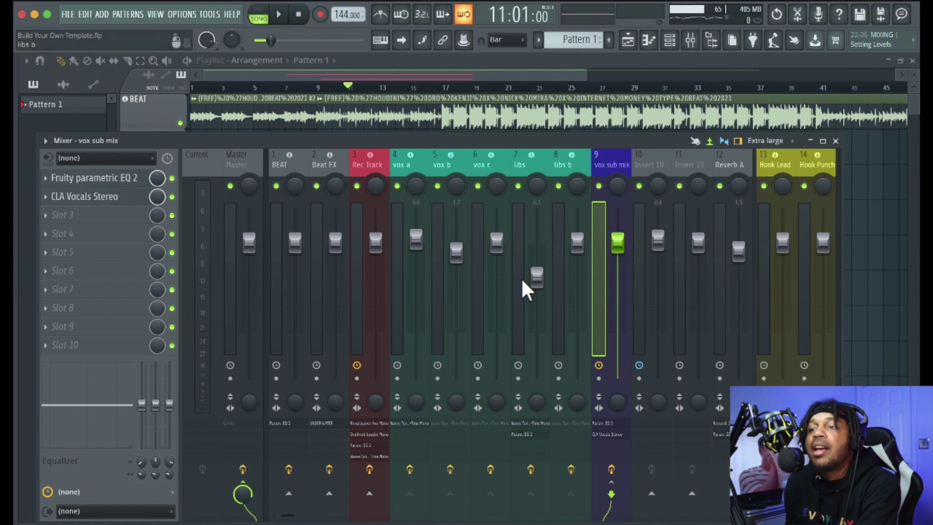
Step: Set the mixer levels of libs to -5.8 dB, vox a to 0.7 dB and vox sub mix to 1.3 dB
{"action": "left_click", "coordinate": [537, 277]}
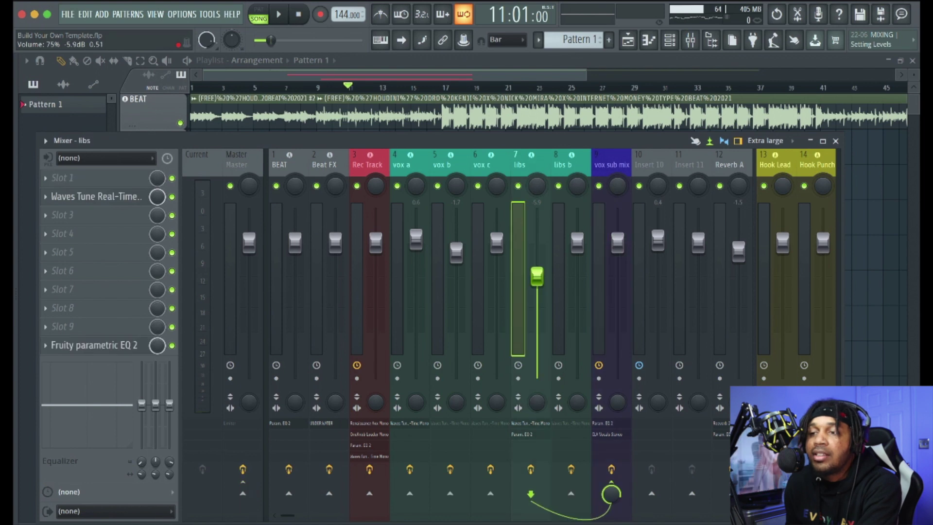
{"action": "left_click", "coordinate": [416, 238]}
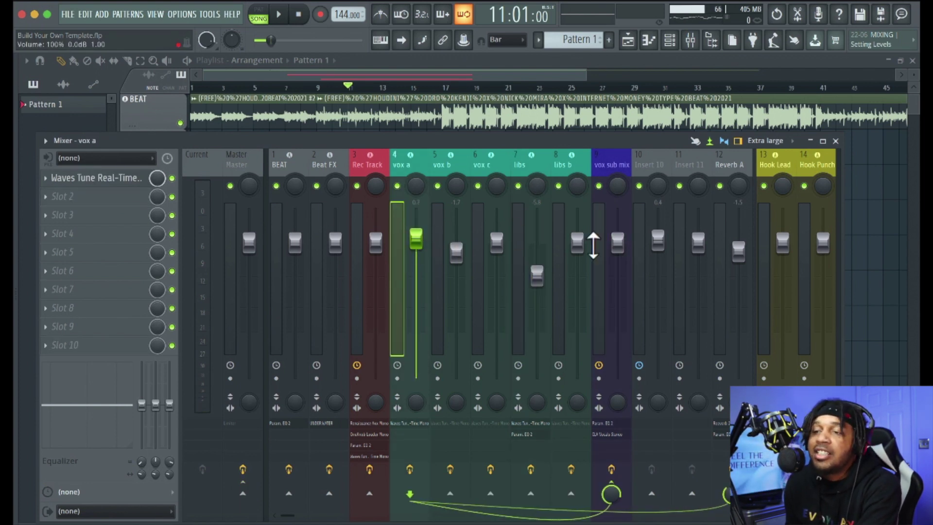
{"action": "left_click", "coordinate": [618, 241]}
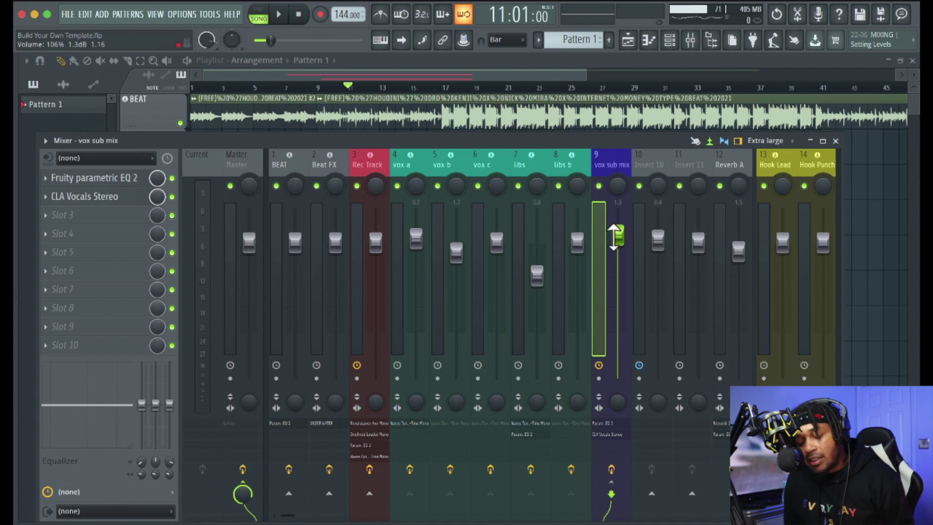
Step: Play the song, pull the vox sub mix level all the way down, and bring it back up to 0.0 dB
{"action": "key", "text": "space"}
{"action": "left_click_drag", "start_coordinate": [614, 237], "coordinate": [617, 378]}
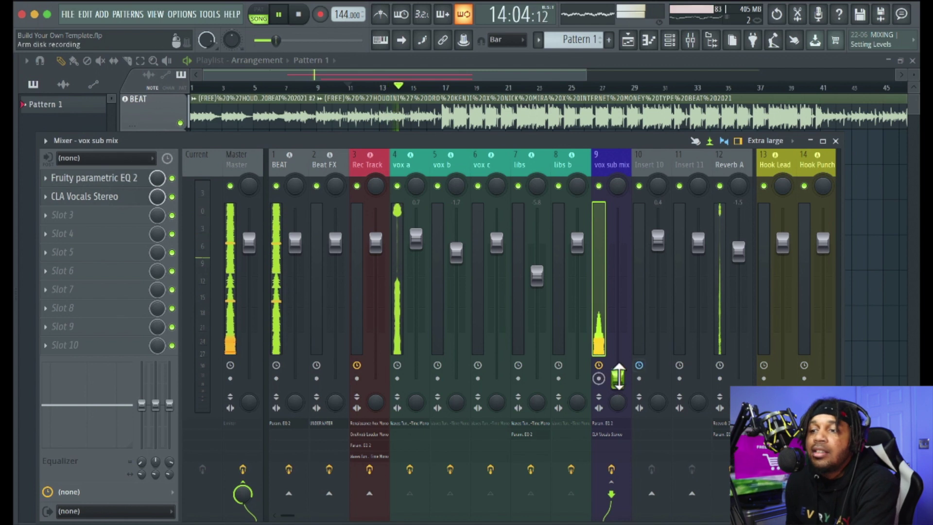
{"action": "left_click_drag", "start_coordinate": [618, 378], "coordinate": [617, 227]}
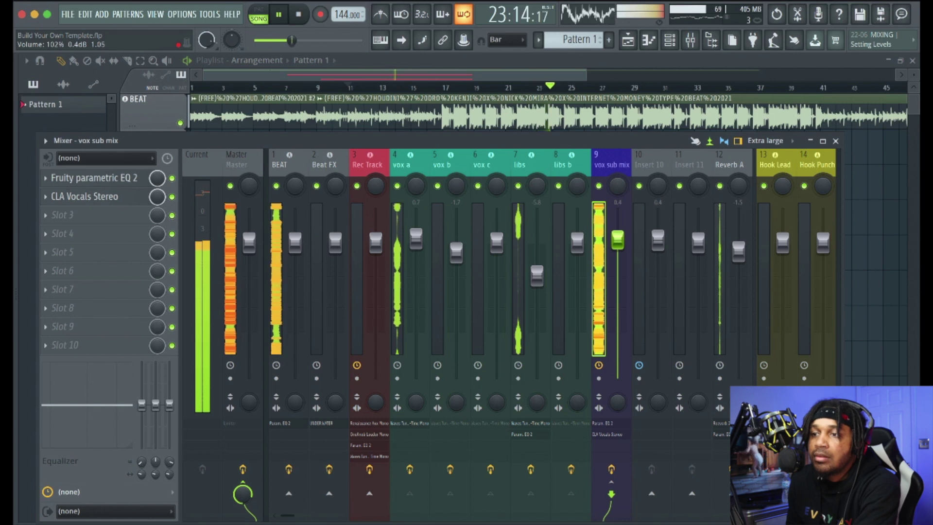
{"action": "left_click_drag", "start_coordinate": [617, 242], "coordinate": [607, 244]}
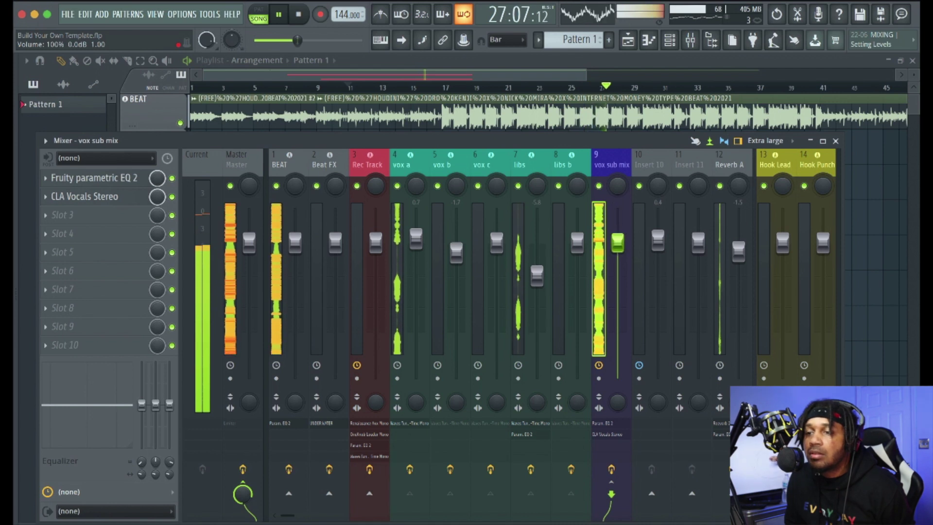
Step: Lower the libs mixer track to -8.8 dB during playback and stop the song
{"action": "left_click_drag", "start_coordinate": [537, 274], "coordinate": [530, 291]}
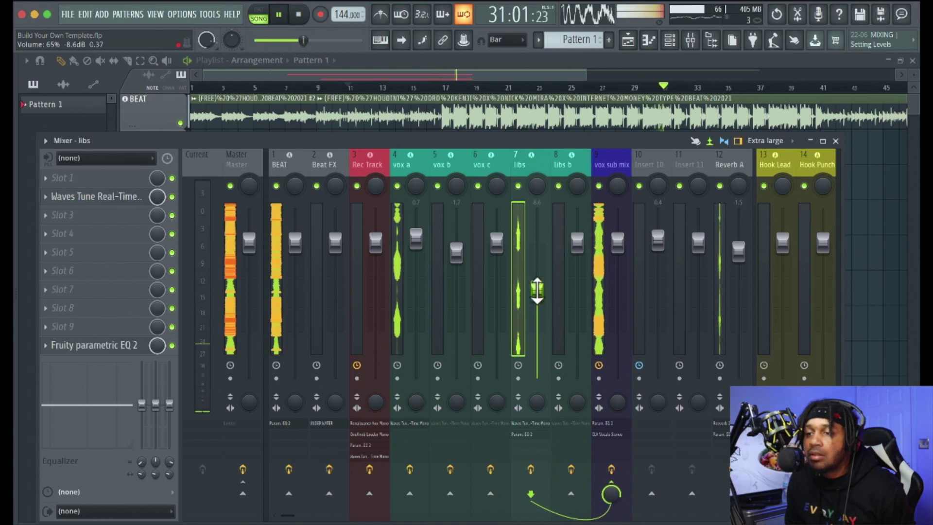
{"action": "left_click_drag", "start_coordinate": [536, 290], "coordinate": [538, 291]}
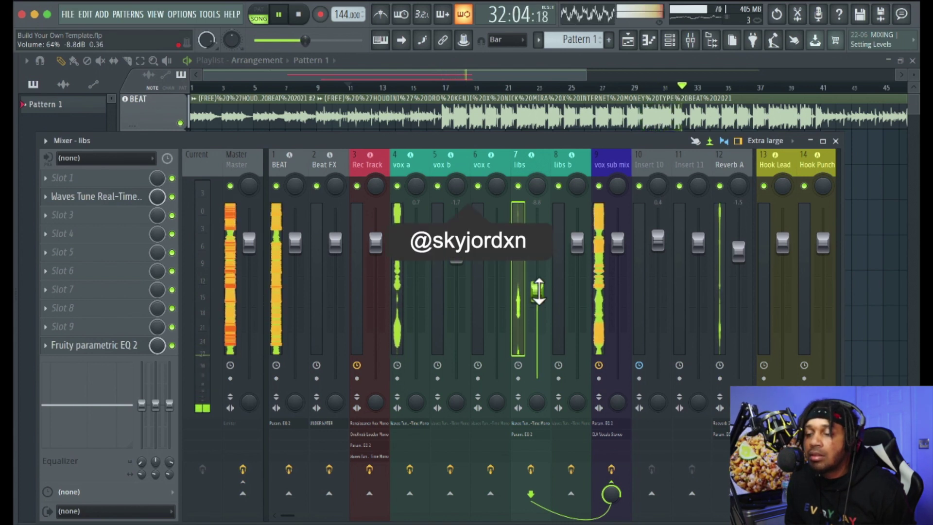
{"action": "key", "text": "space"}
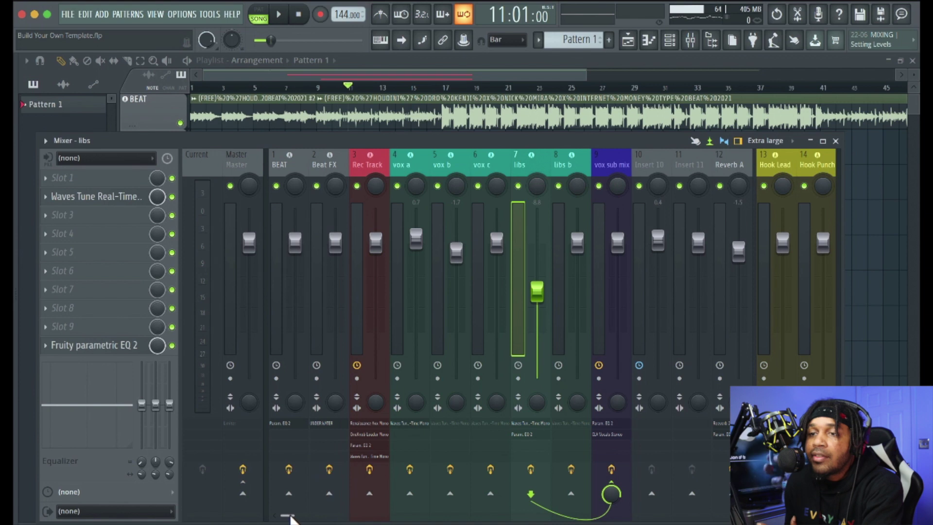
Step: Look over the hook tracks and HOOK VOX SUB in the mixer, and the effect chain of the Rec Track
{"action": "left_click_drag", "start_coordinate": [290, 518], "coordinate": [326, 516]}
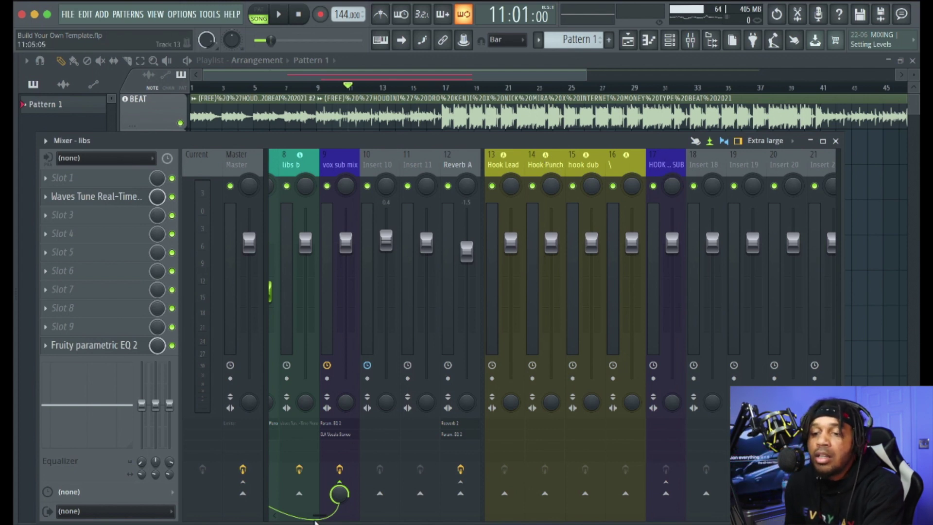
{"action": "left_click_drag", "start_coordinate": [321, 517], "coordinate": [292, 515]}
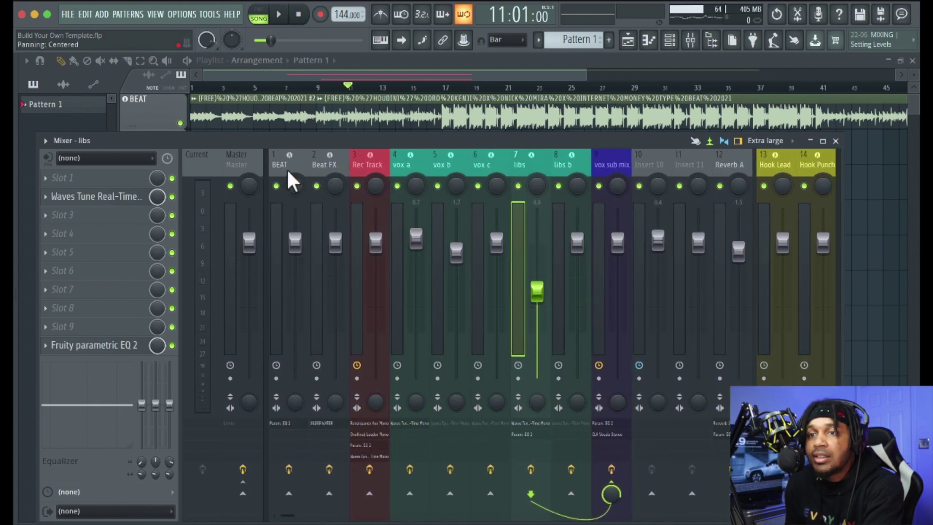
{"action": "left_click", "coordinate": [372, 163]}
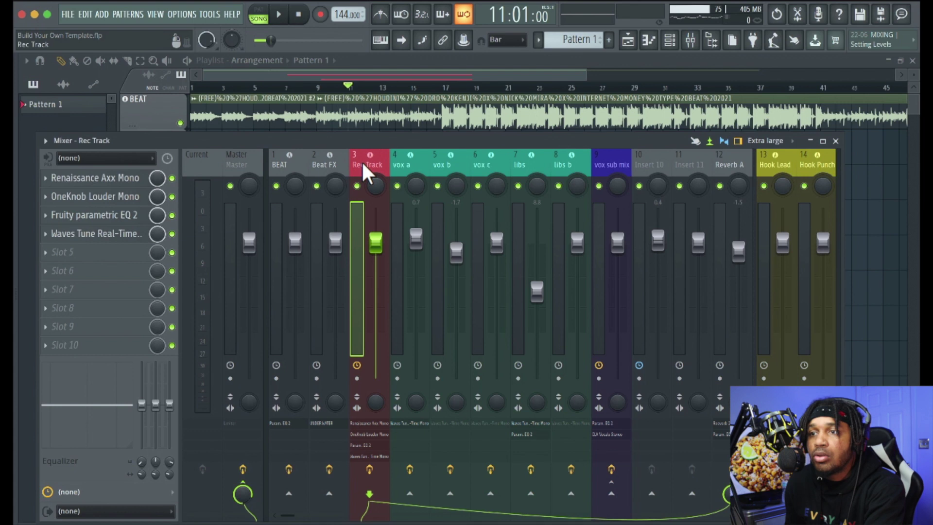
Step: Uncover the playlist, place the playhead at bars 16 and 17 where the beat drops, and return it to bar 11
{"action": "left_click_drag", "start_coordinate": [411, 134], "coordinate": [436, 252]}
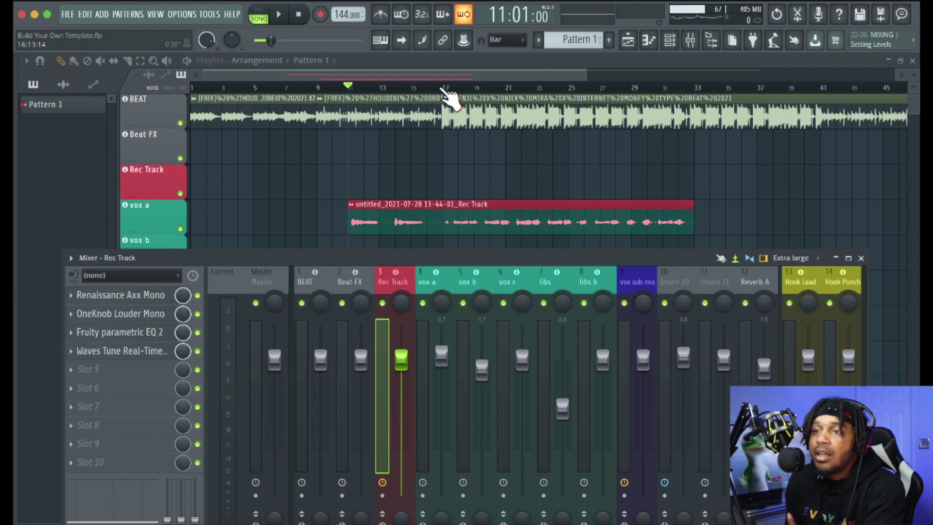
{"action": "left_click", "coordinate": [443, 88]}
{"action": "key", "text": "F9"}
{"action": "left_click", "coordinate": [435, 88]}
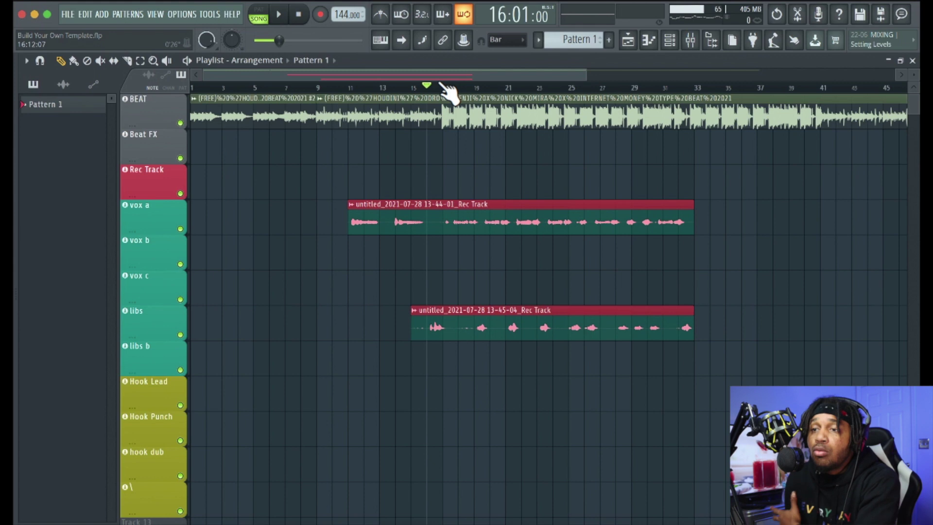
{"action": "left_click", "coordinate": [442, 87]}
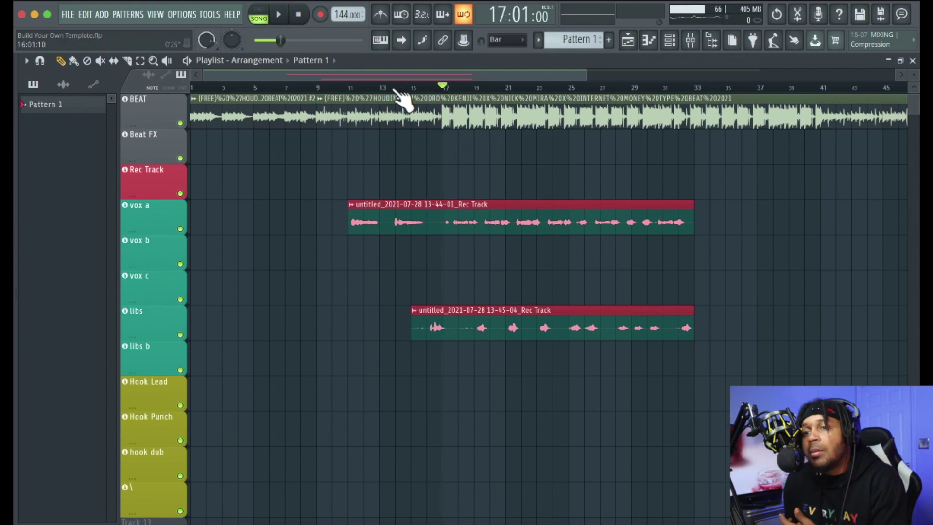
{"action": "left_click", "coordinate": [348, 88]}
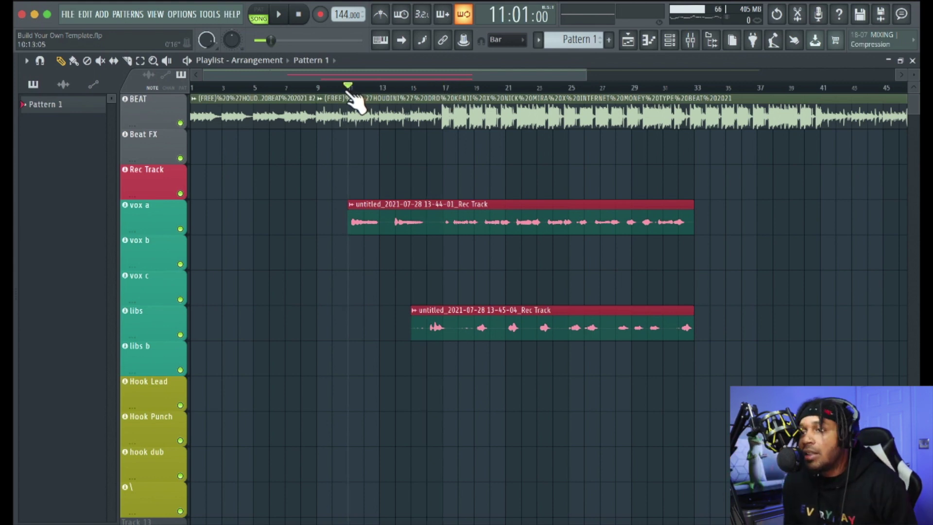
Step: Play from bar 11 with the mixer shown, pan the libs track to the right, lower it to -10.1 dB, and stop playback
{"action": "key", "text": "space"}
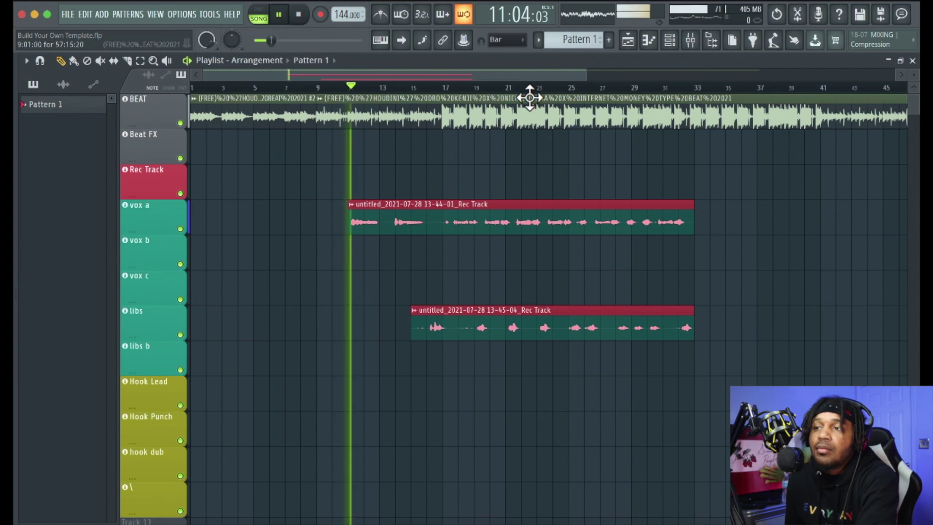
{"action": "left_click", "coordinate": [690, 41]}
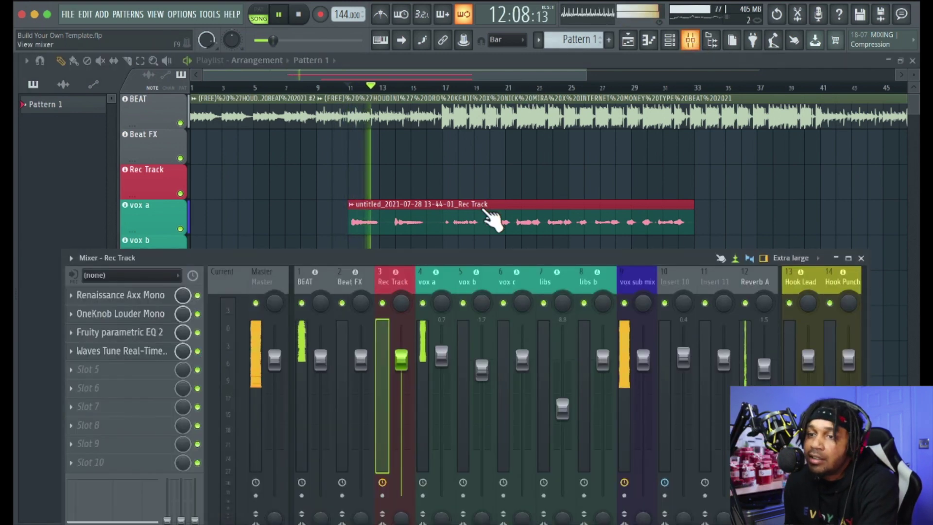
{"action": "left_click_drag", "start_coordinate": [476, 257], "coordinate": [447, 132]}
{"action": "left_click_drag", "start_coordinate": [540, 195], "coordinate": [540, 192]}
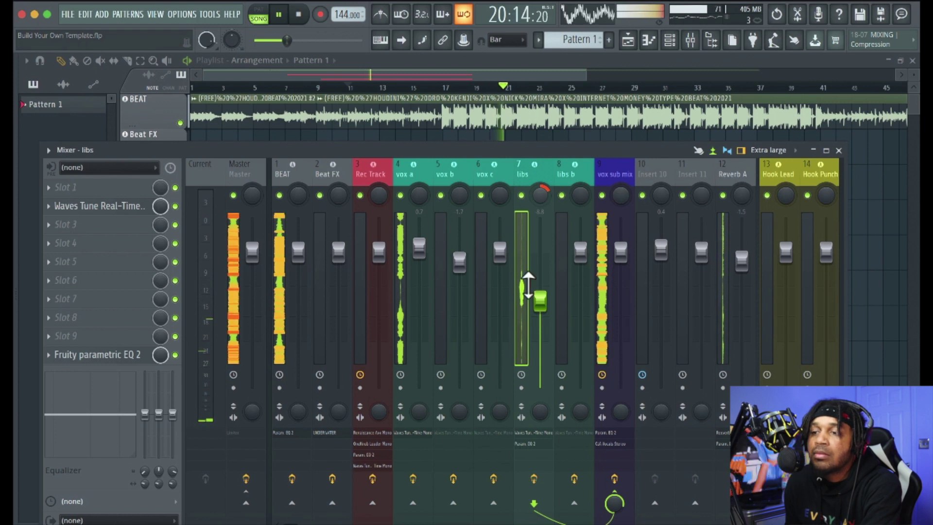
{"action": "left_click_drag", "start_coordinate": [540, 301], "coordinate": [539, 314]}
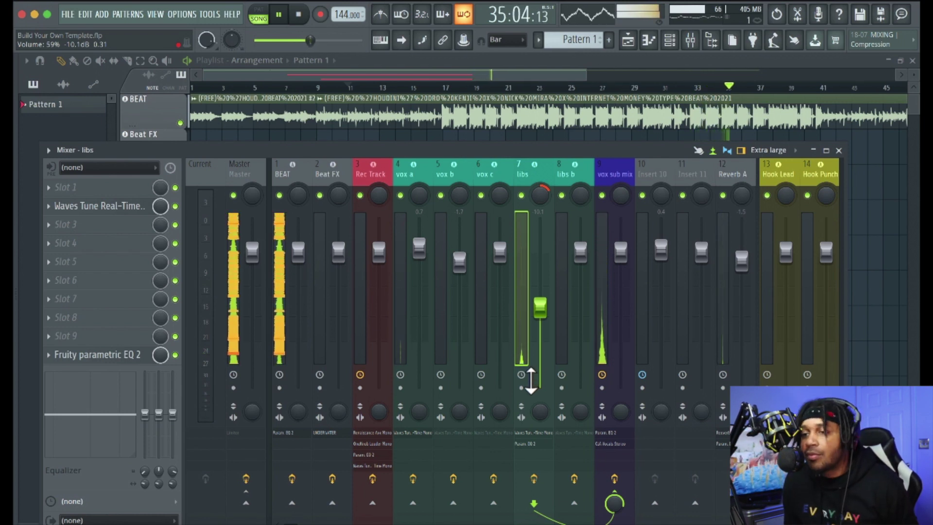
{"action": "key", "text": "space"}
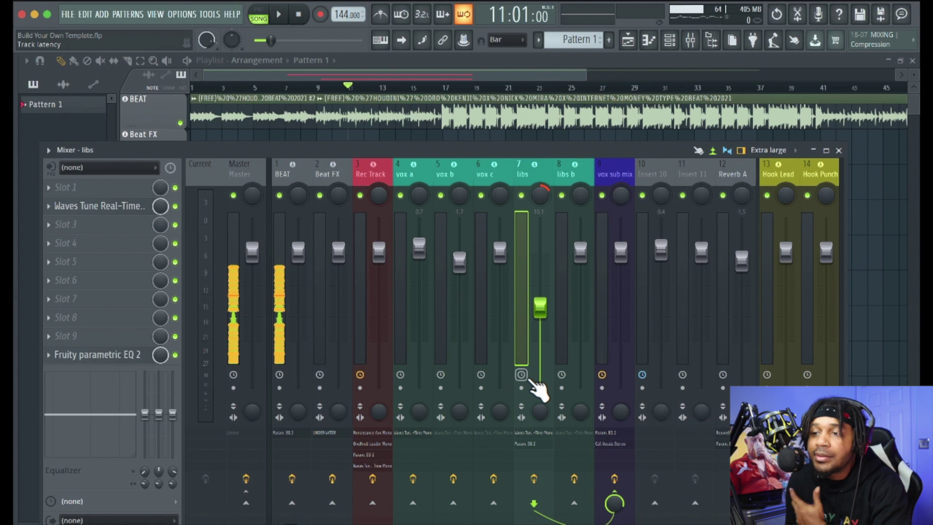